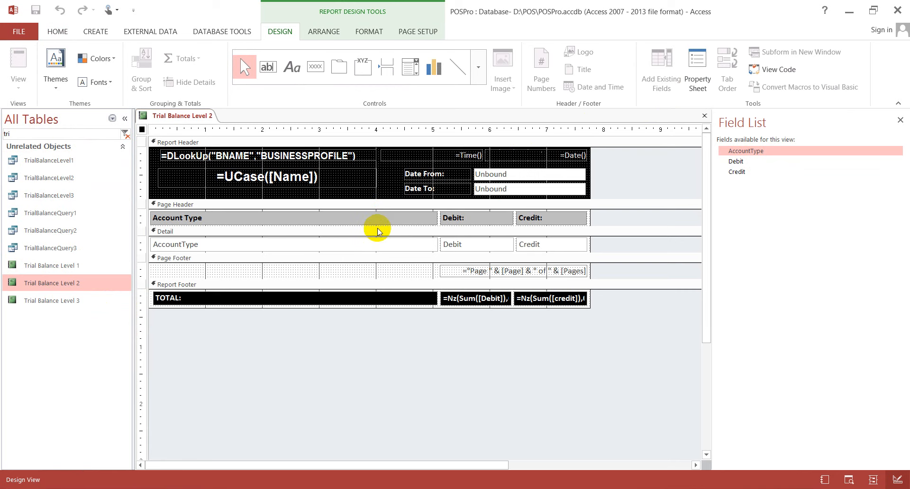
# Set the report's record source to TrialBalanceLevel2 and preview the report with the parameter values left blank
pyautogui.click(696, 69)
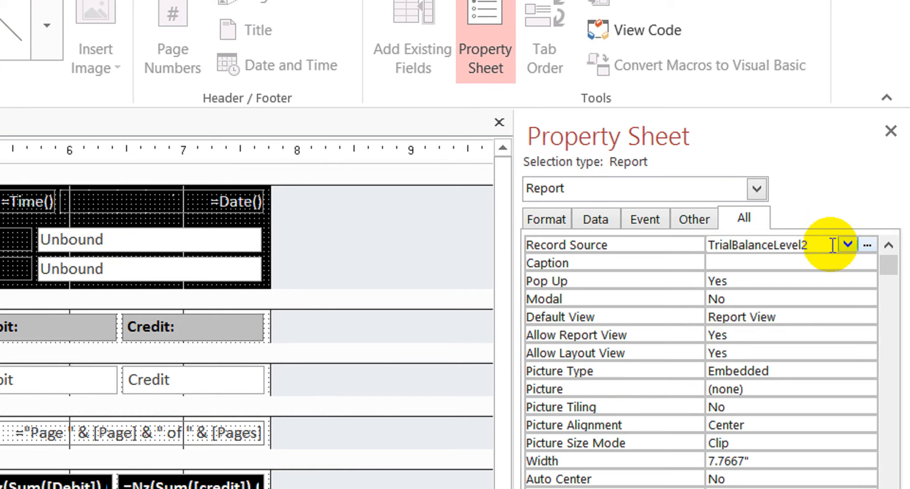
pyautogui.press('Return')
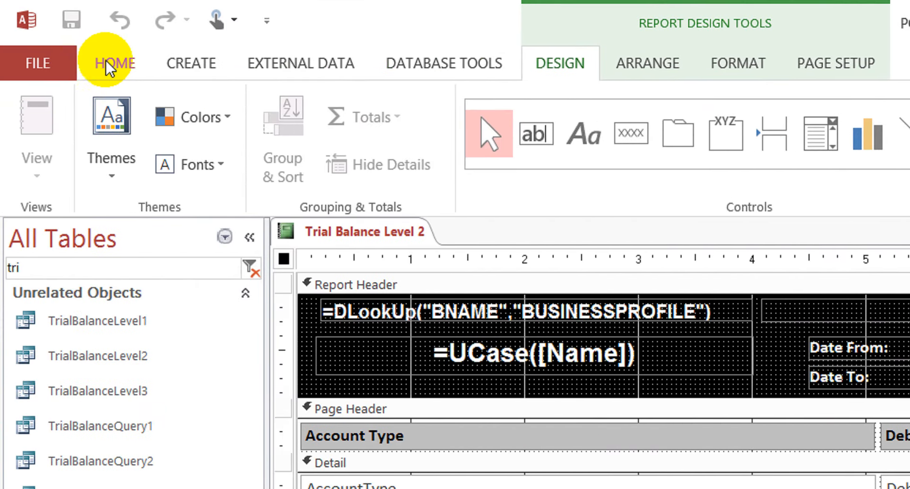
pyautogui.click(106, 61)
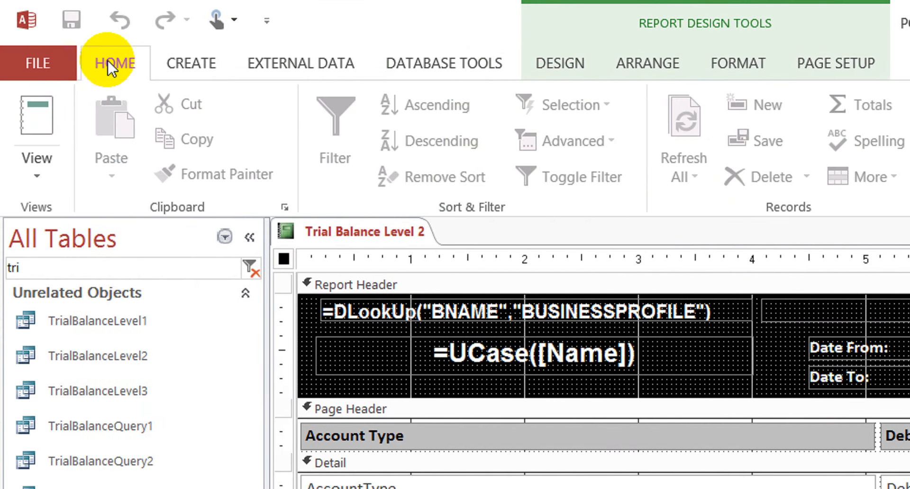
pyautogui.click(37, 112)
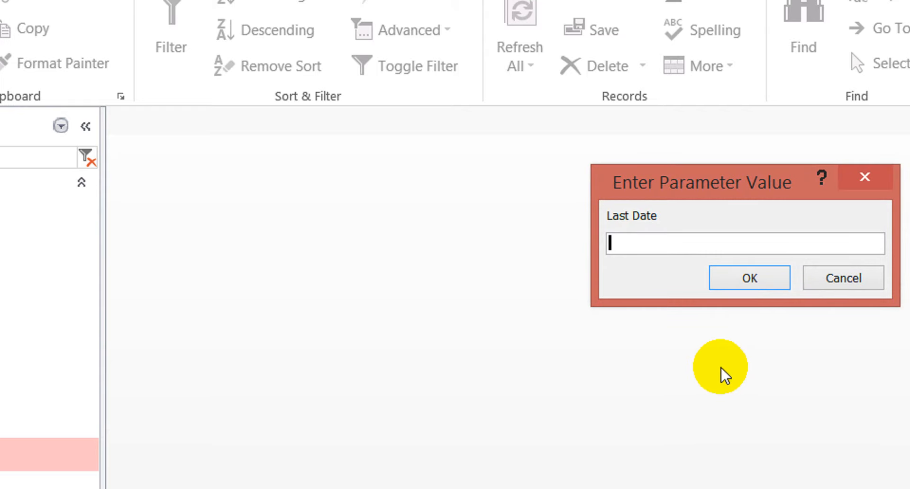
pyautogui.press('Return')
pyautogui.press('Return')
pyautogui.press('Return')
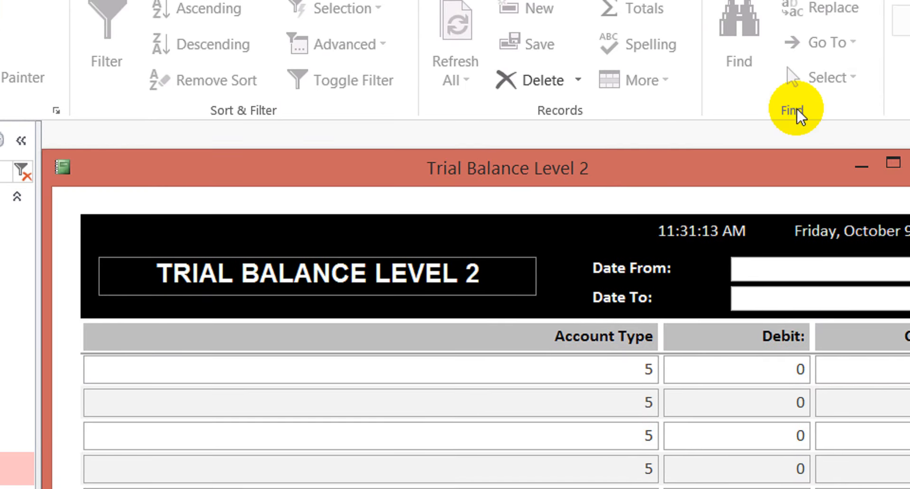
# Return to Design view and add the AccountGroup field as a column between Account Type and Debit
pyautogui.click(709, 170)
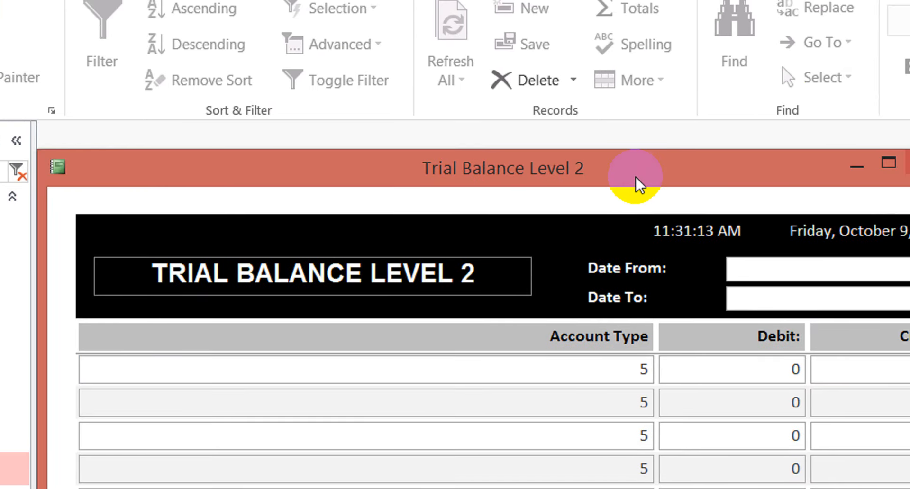
pyautogui.rightClick(696, 178)
pyautogui.click(723, 317)
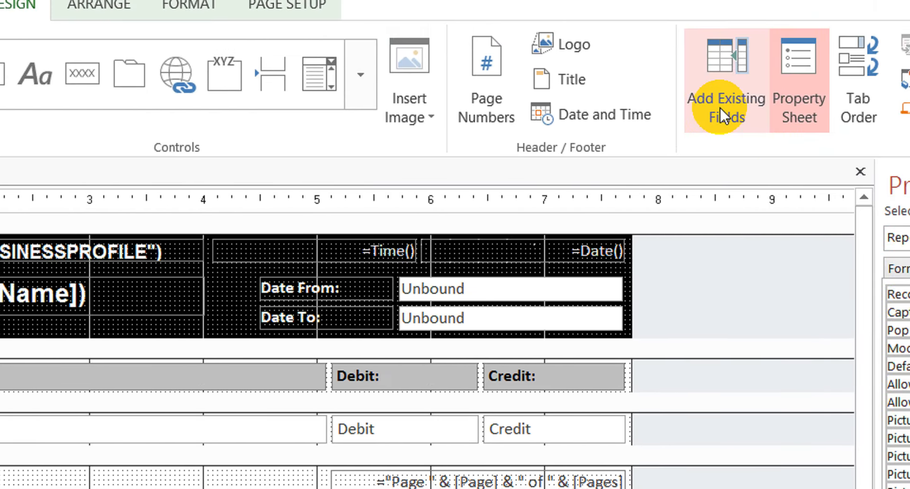
pyautogui.click(909, 72)
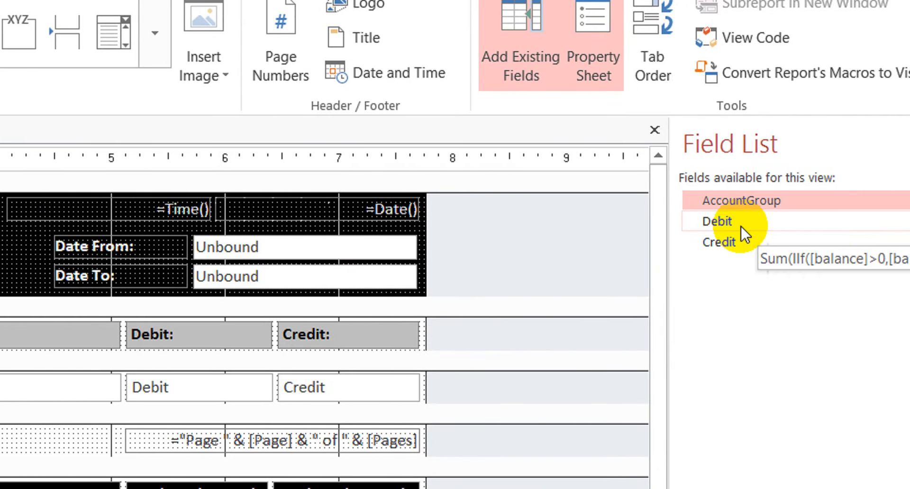
pyautogui.moveTo(710, 200); pyautogui.dragTo(162, 343)
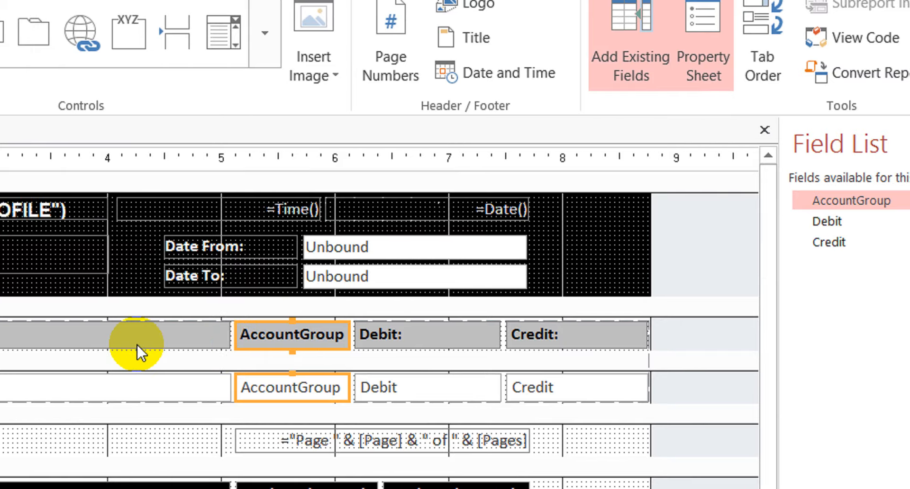
# Delete the Account Type heading, its text box and the empty column they leave in the layout
pyautogui.click(95, 345)
pyautogui.press('Delete')
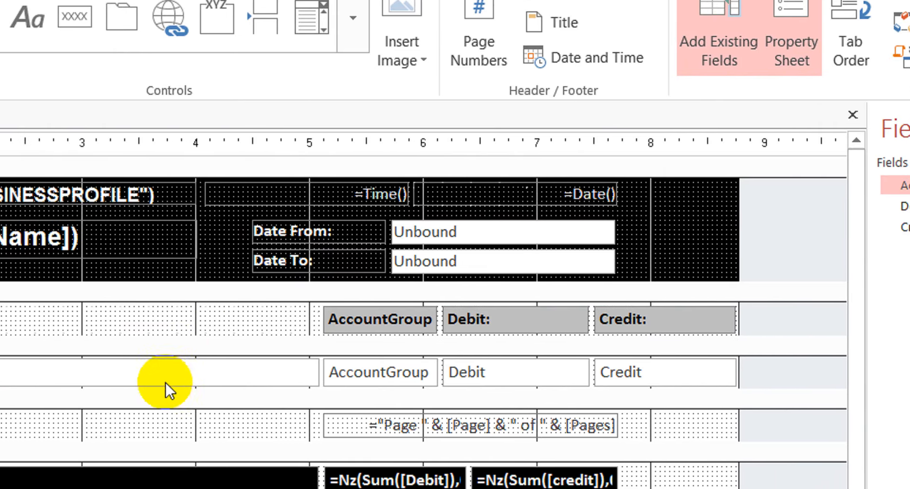
pyautogui.click(166, 382)
pyautogui.press('Delete')
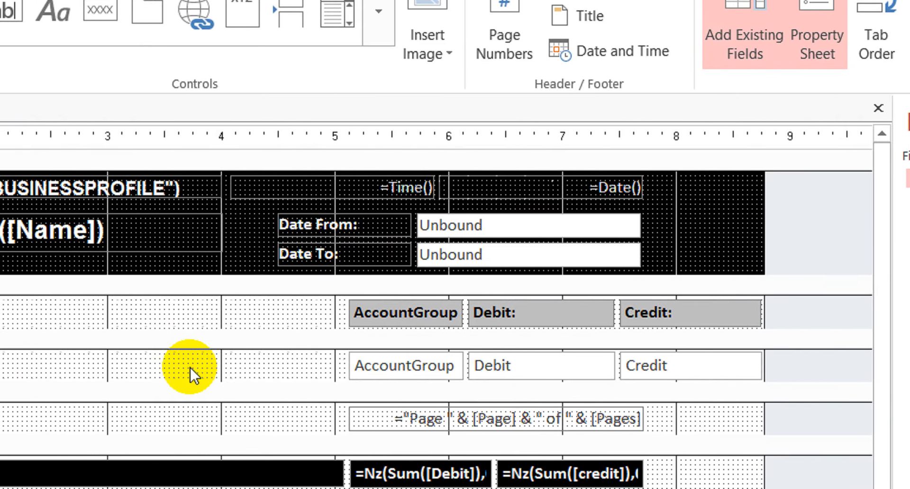
pyautogui.click(190, 368)
pyautogui.press('Delete')
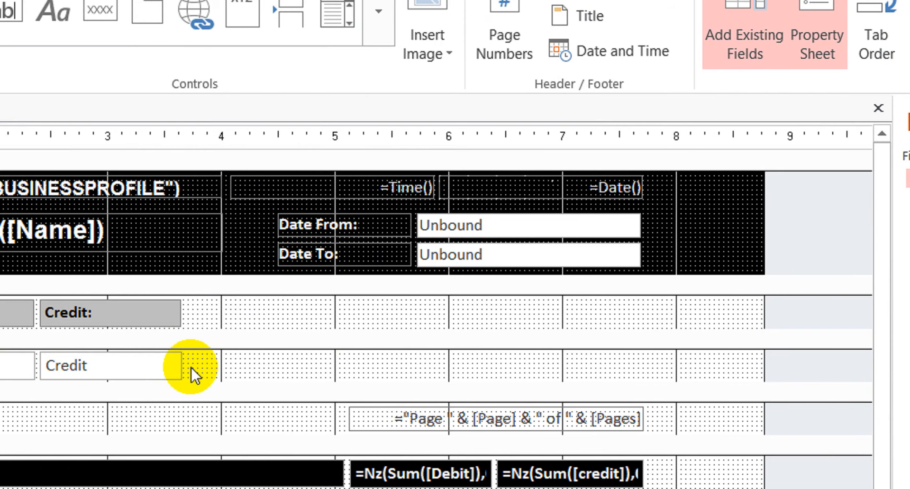
# Widen the AccountGroup column until the Debit and Credit columns line up with the totals in the report footer
pyautogui.click(182, 312)
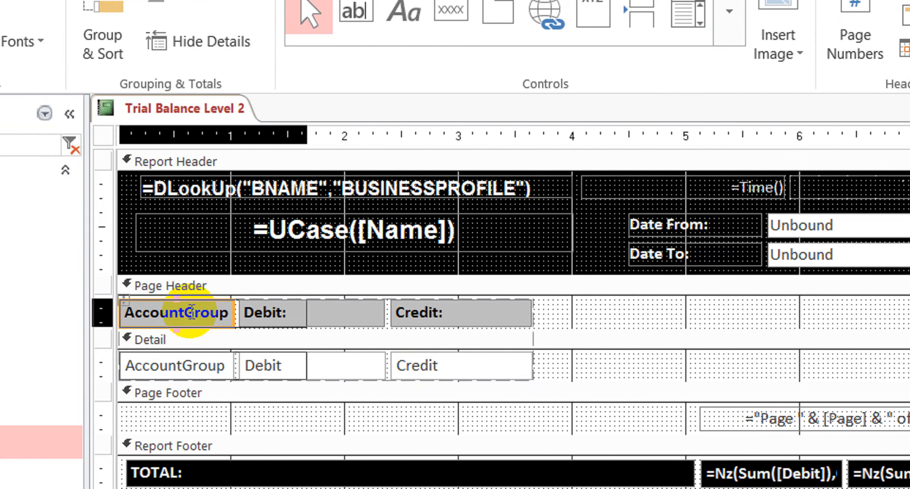
pyautogui.hotkey('shift', 'Right')
pyautogui.hotkey('shift', 'Right')
pyautogui.hotkey('shift', 'Right')
pyautogui.hotkey('shift', 'Right')
pyautogui.hotkey('shift', 'Right')
pyautogui.hotkey('shift', 'Right')
pyautogui.hotkey('shift', 'Right')
pyautogui.hotkey('shift', 'Right')
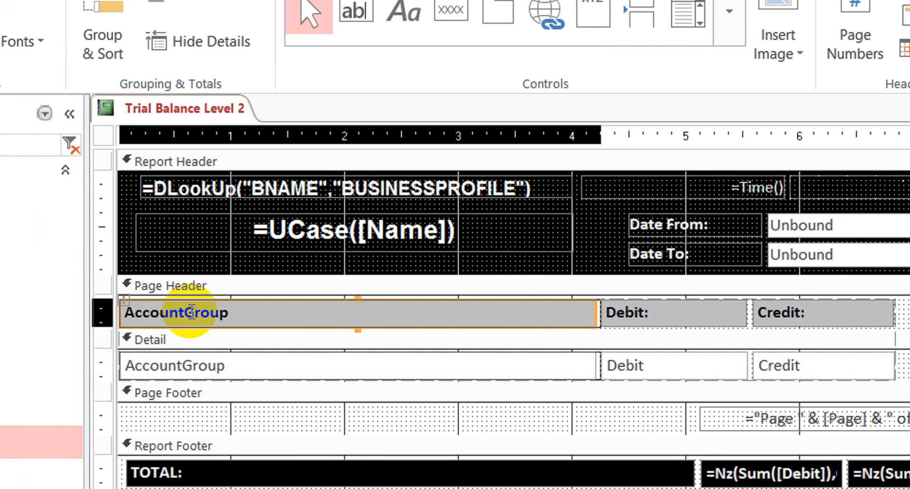
pyautogui.hotkey('shift', 'Right')
pyautogui.hotkey('shift', 'Right')
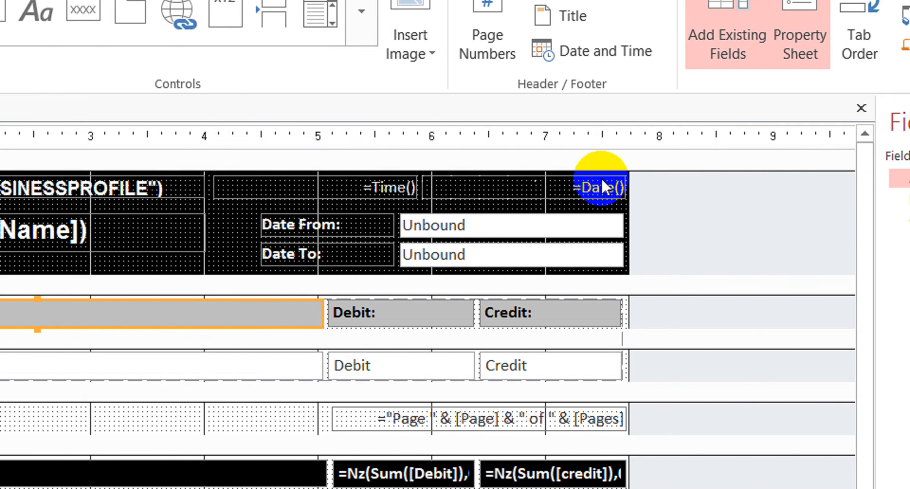
pyautogui.click(602, 188)
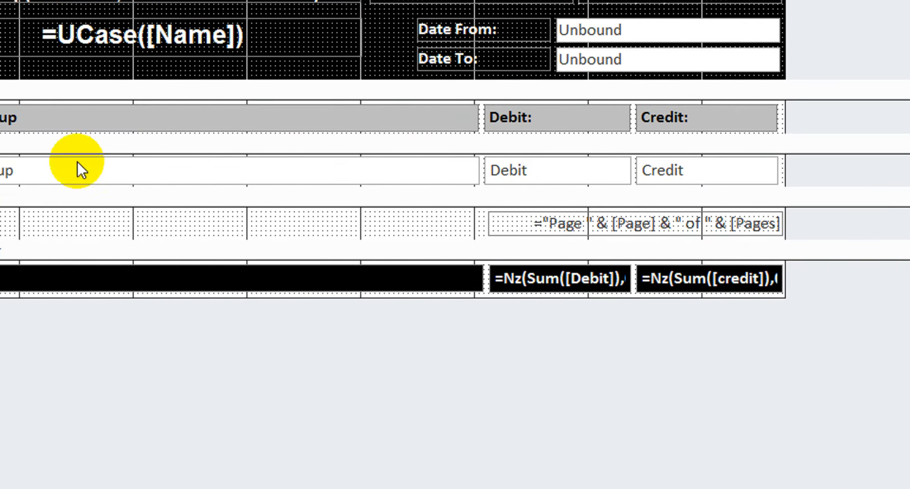
# Change the AccountGroup column heading to "Account Group:"
pyautogui.click(162, 127)
pyautogui.click(168, 119)
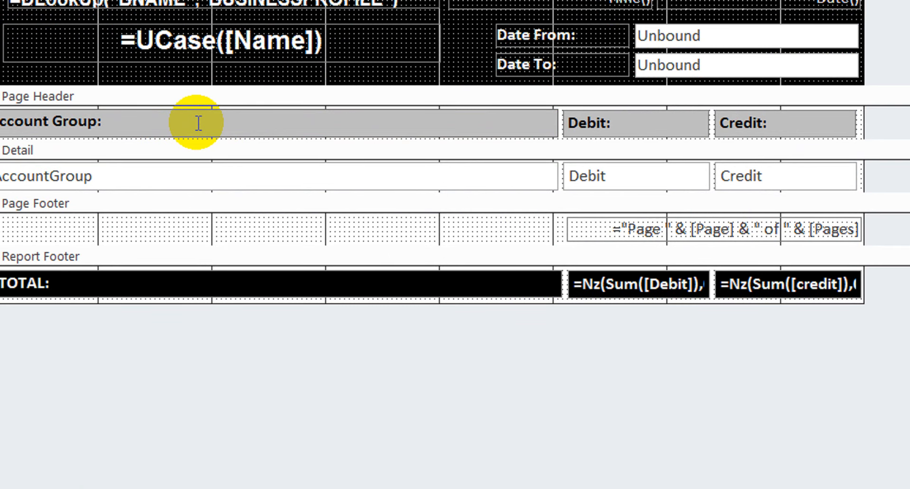
pyautogui.click(289, 368)
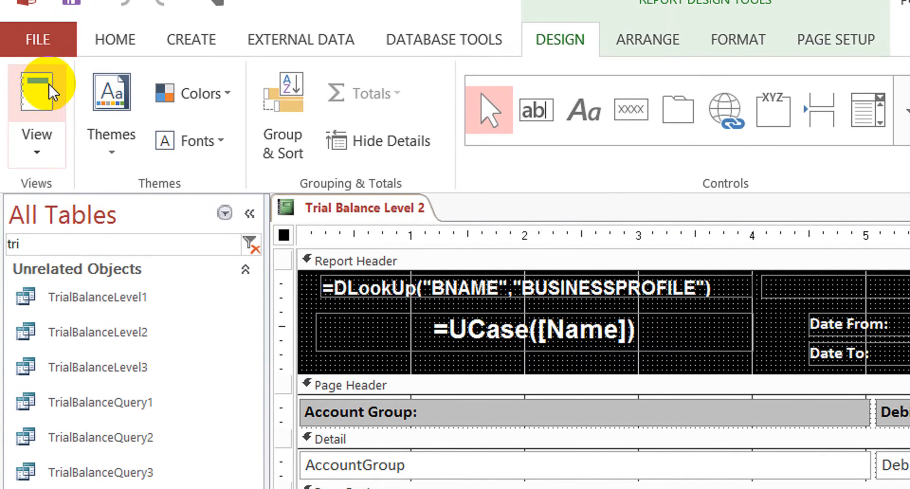
# Preview the report with 30-10 entered as the Last Date
pyautogui.click(48, 108)
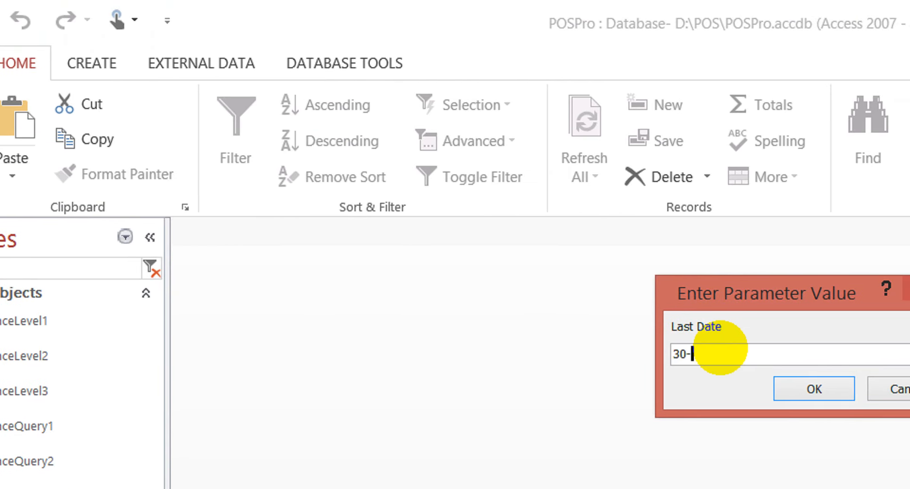
pyautogui.write('30-10')
pyautogui.press('Return')
pyautogui.write('0')
pyautogui.press('Return')
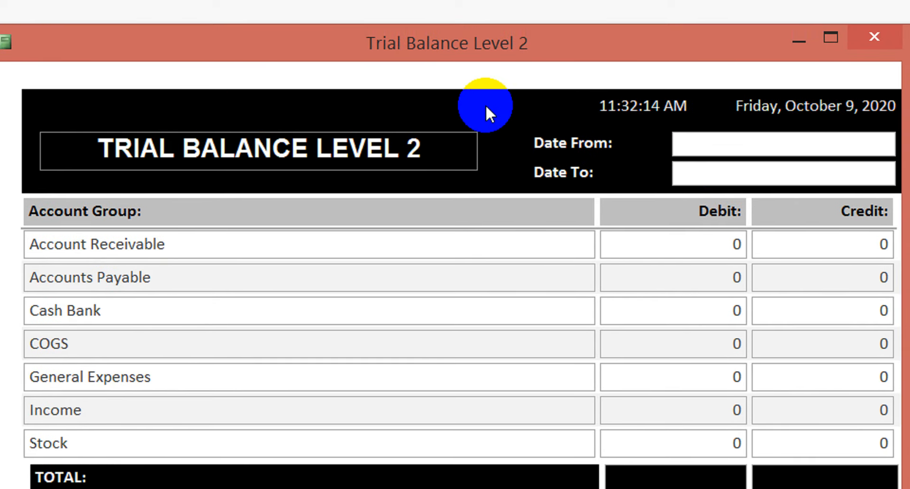
# Return to Design view and examine the names of the report's controls and sections in the property sheet
pyautogui.rightClick(486, 107)
pyautogui.click(566, 174)
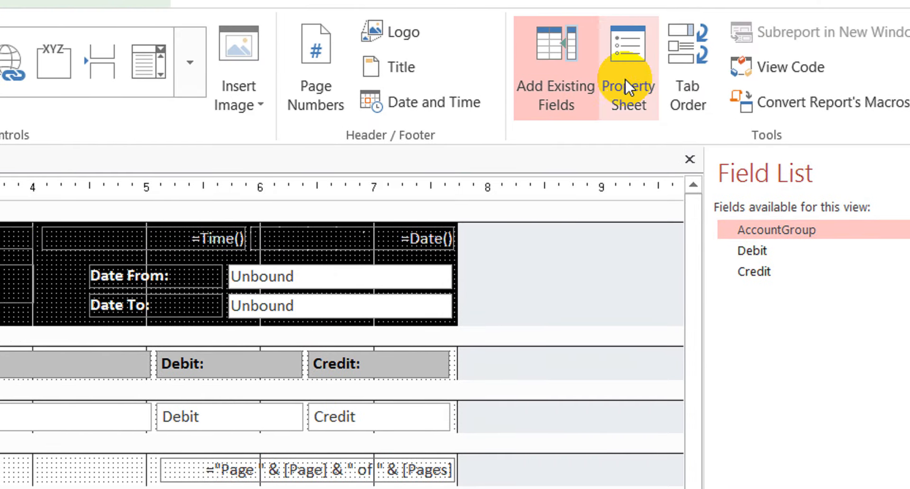
pyautogui.click(627, 110)
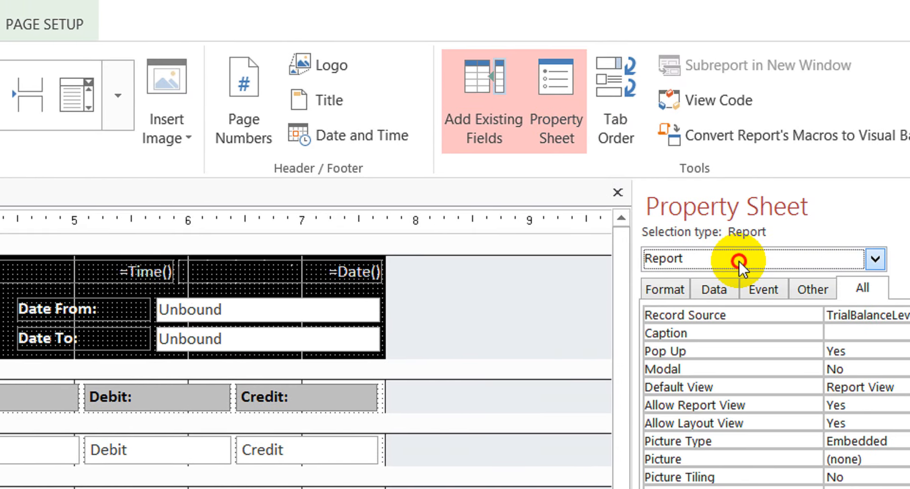
pyautogui.click(812, 252)
pyautogui.press('Down')
pyautogui.press('Up')
pyautogui.press('Down')
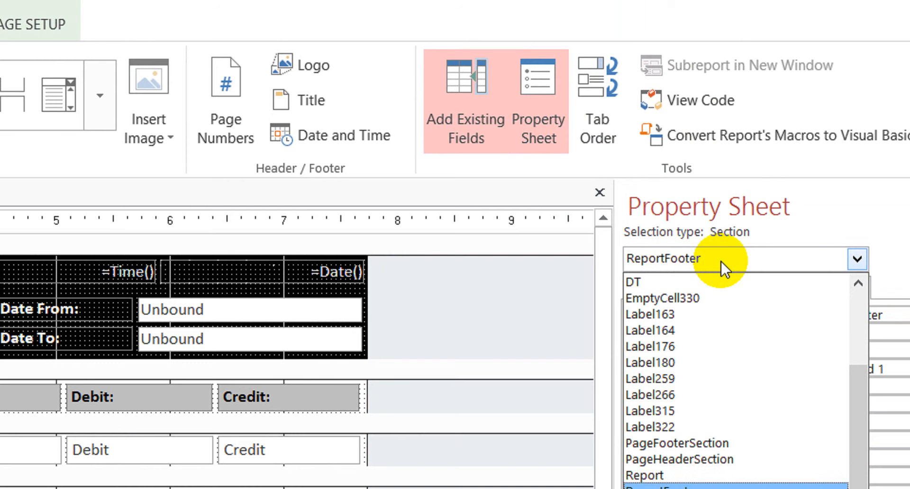
pyautogui.press('Up')
pyautogui.press('Up')
pyautogui.press('Up')
pyautogui.press('Up')
pyautogui.press('Up')
pyautogui.press('Up')
pyautogui.press('Up')
pyautogui.press('Up')
pyautogui.press('Up')
pyautogui.press('Up')
pyautogui.press('Up')
pyautogui.press('Up')
pyautogui.press('Up')
pyautogui.press('Up')
pyautogui.press('Up')
pyautogui.press('Up')
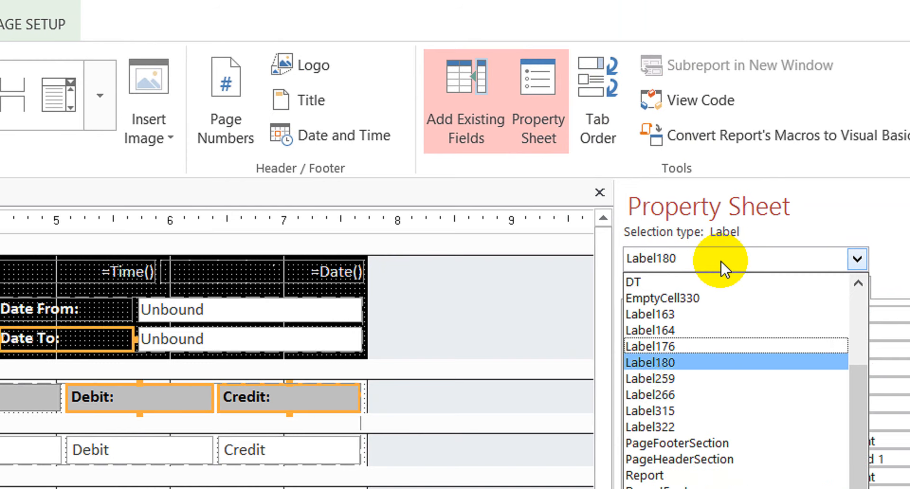
pyautogui.press('Up')
pyautogui.press('Up')
pyautogui.press('Up')
pyautogui.press('Up')
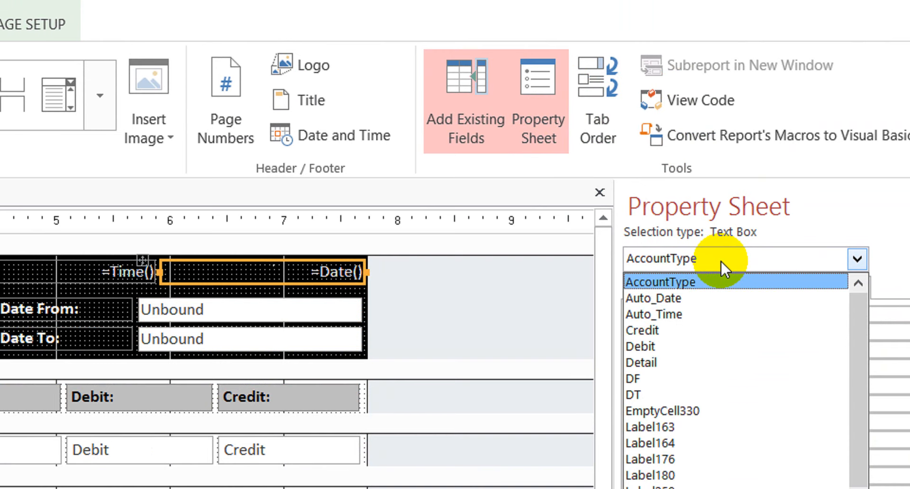
pyautogui.press('Down')
pyautogui.press('Down')
pyautogui.press('Down')
pyautogui.press('Down')
pyautogui.press('Down')
pyautogui.press('Up')
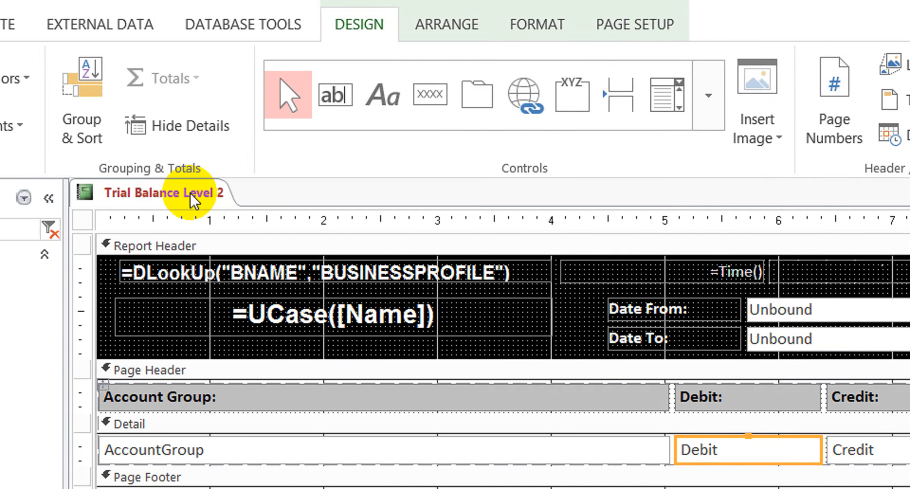
# Close the Trial Balance Level 2 report and save its design changes
pyautogui.click(180, 193)
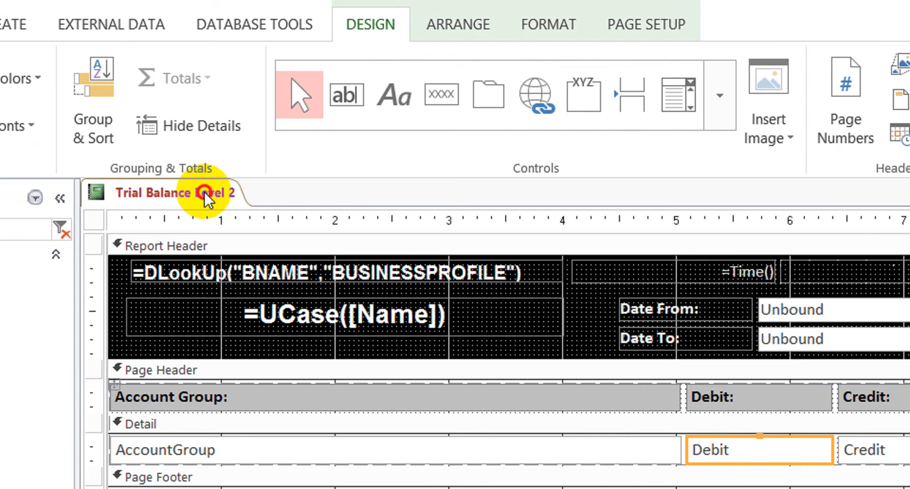
pyautogui.rightClick(204, 193)
pyautogui.click(257, 236)
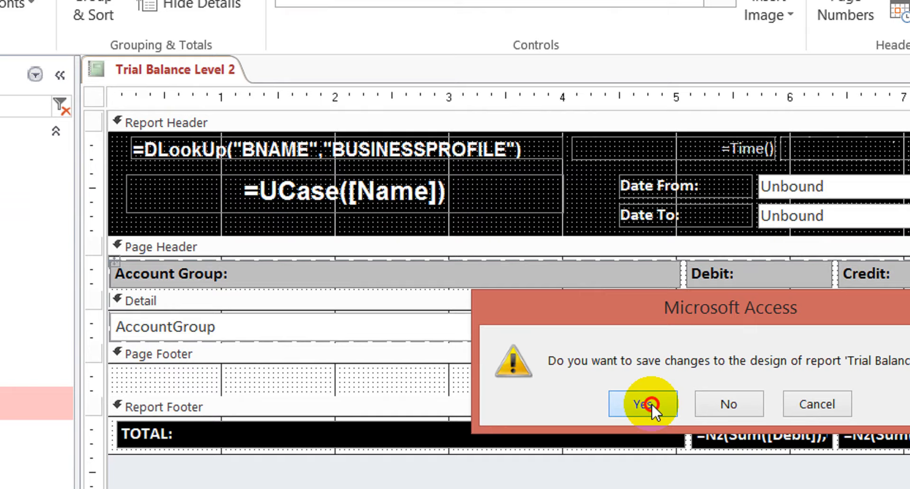
pyautogui.click(651, 404)
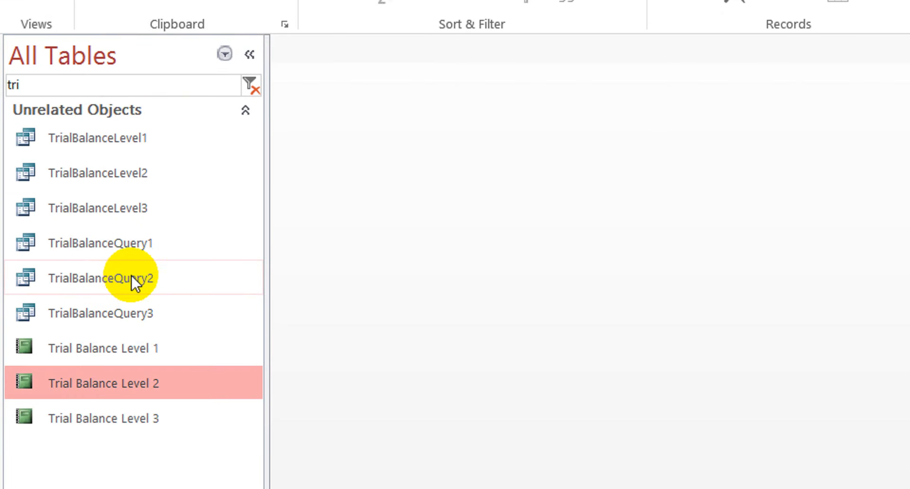
# Open the TrialBalanceLevel2 query in Design view to check its source fields, and close it
pyautogui.click(107, 143)
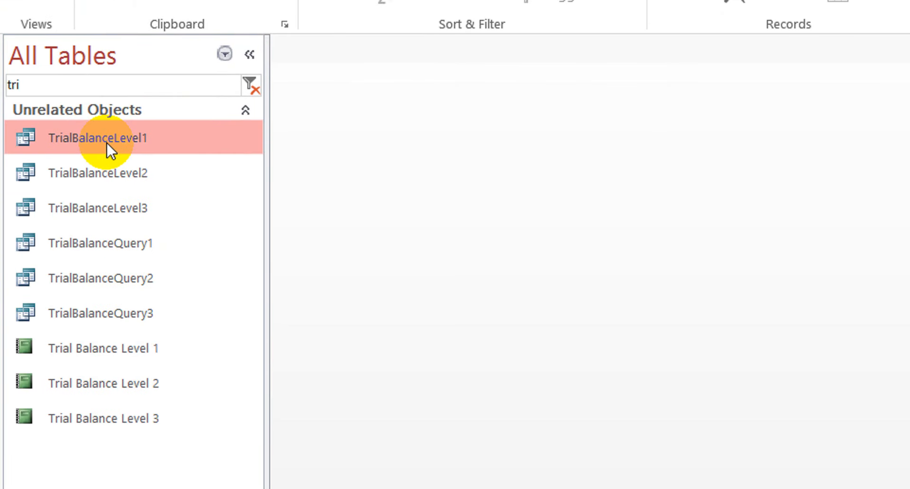
pyautogui.rightClick(105, 172)
pyautogui.click(200, 213)
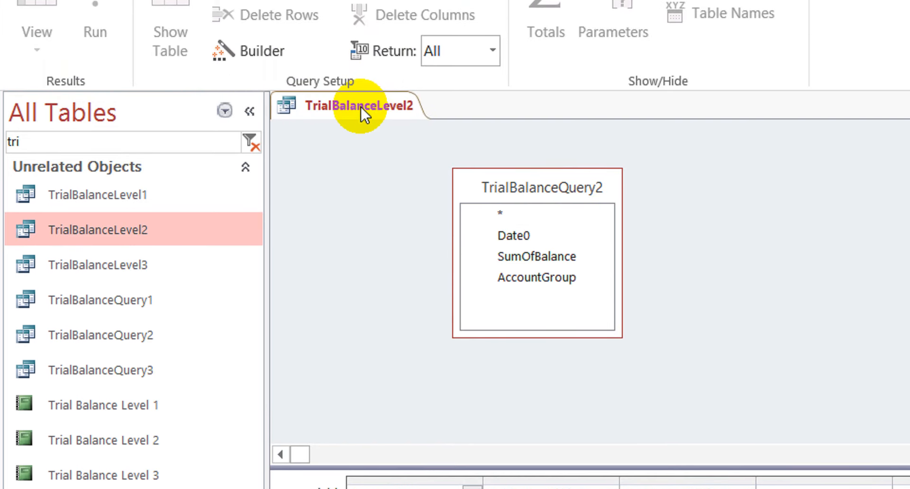
pyautogui.rightClick(361, 107)
pyautogui.click(425, 153)
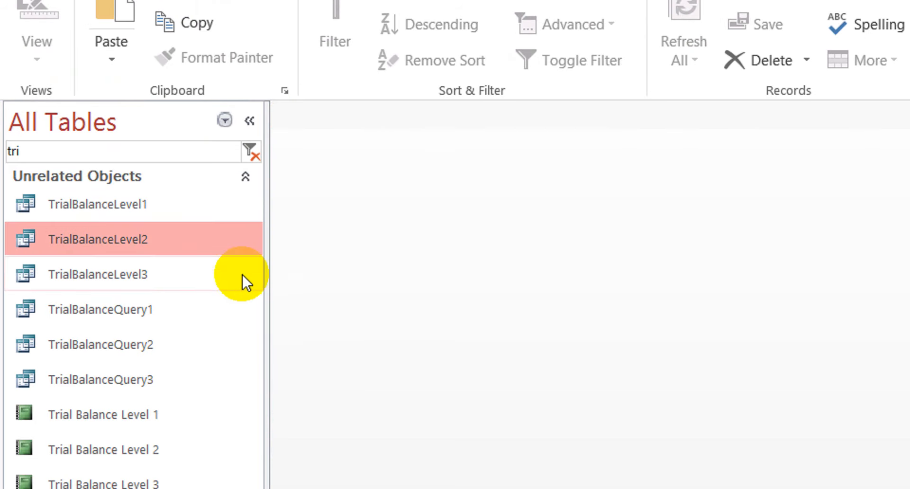
# Open TrialBalanceQuery2 in Design view and name its summed balance column with the expression Balance: [Balance]
pyautogui.click(123, 308)
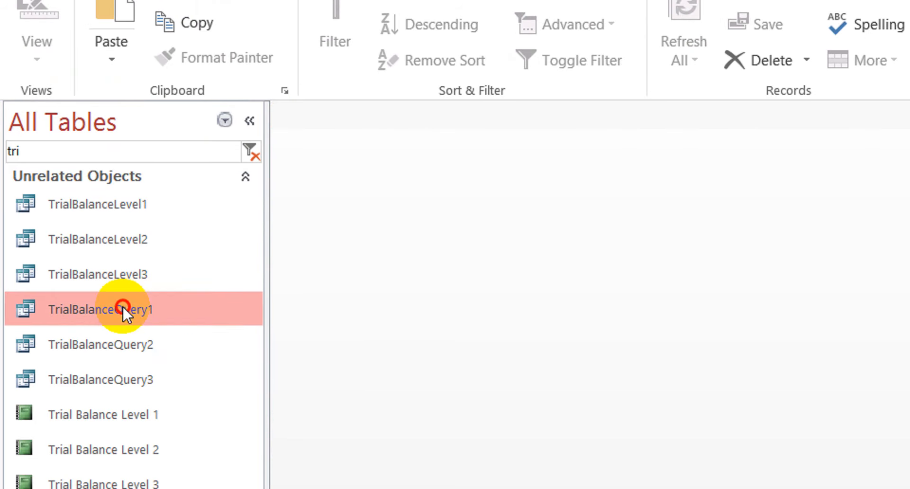
pyautogui.rightClick(101, 342)
pyautogui.click(199, 384)
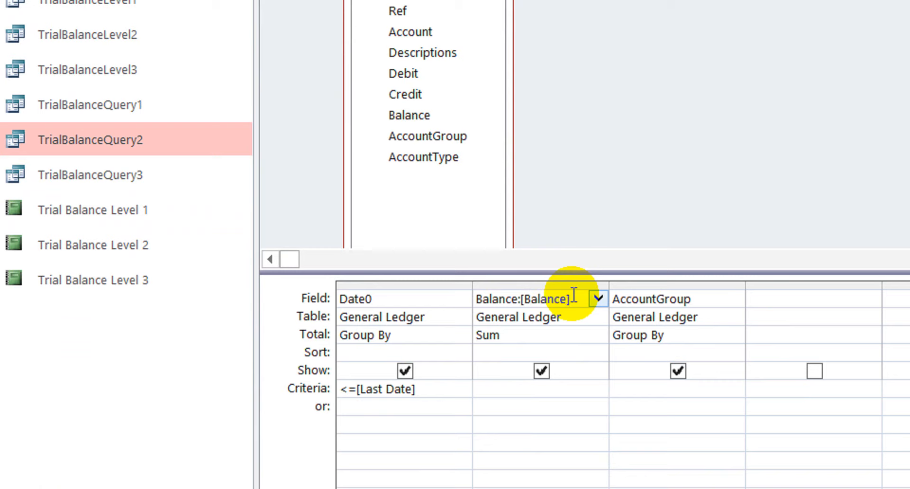
pyautogui.press('Down')
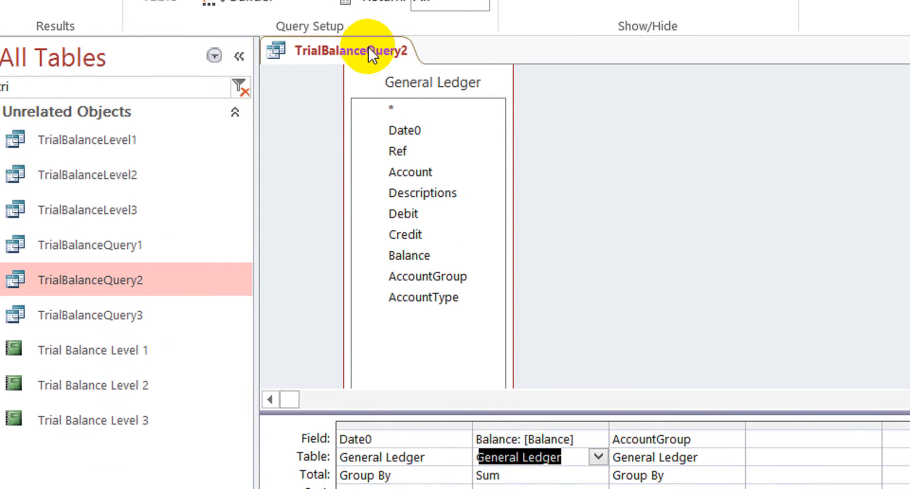
# Close the TrialBalanceQuery2 query design
pyautogui.rightClick(368, 100)
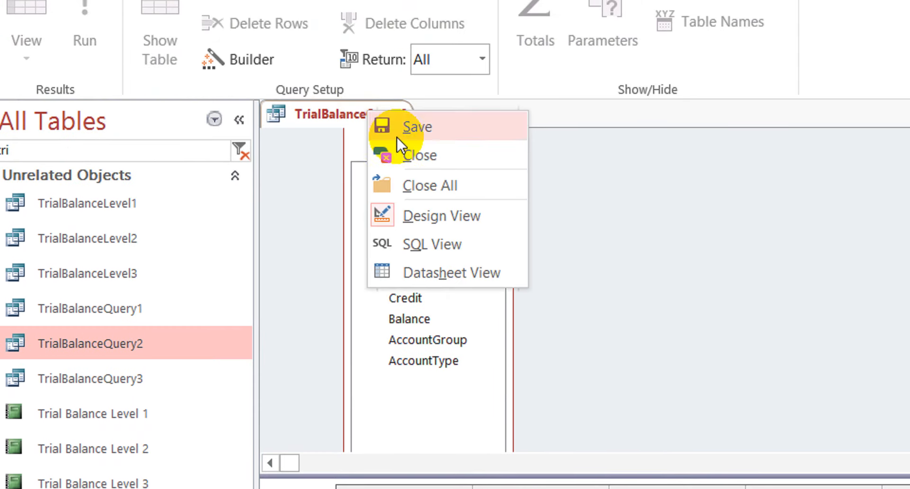
pyautogui.click(419, 151)
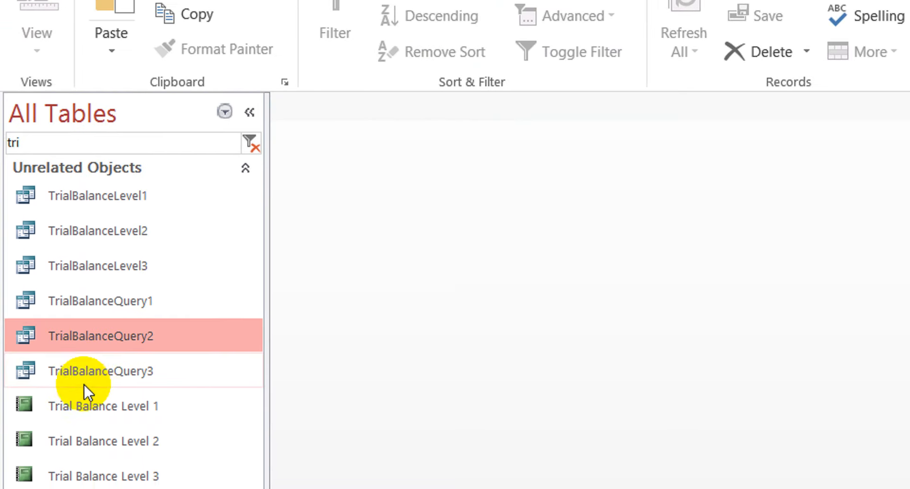
# Open the TrialBalanceQuery3 query in Design view to check its fields, and close it
pyautogui.click(110, 379)
pyautogui.rightClick(109, 379)
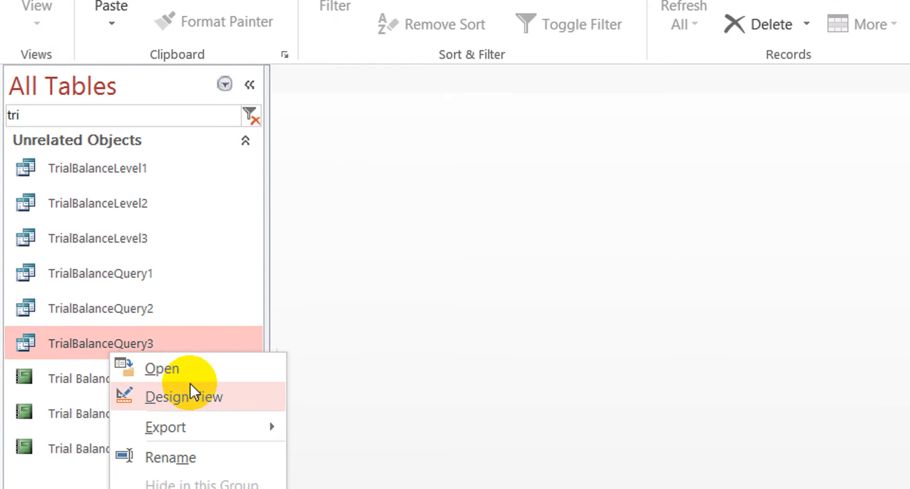
pyautogui.click(201, 394)
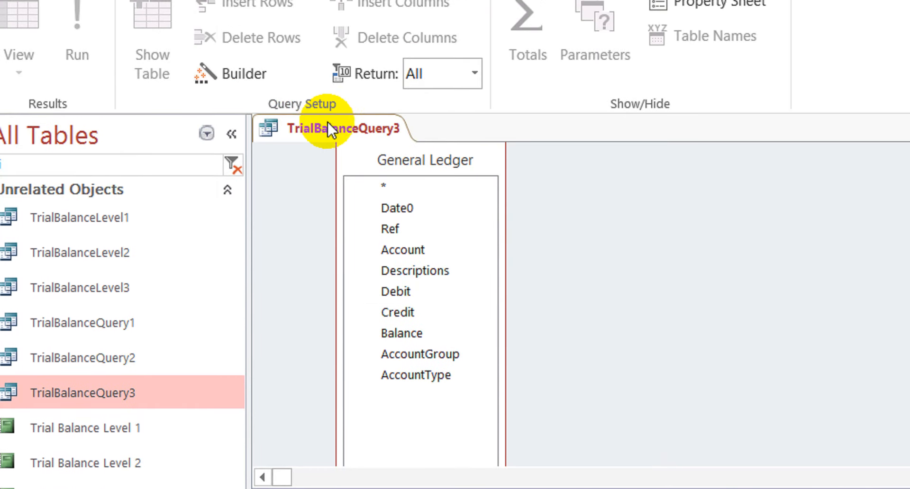
pyautogui.rightClick(328, 124)
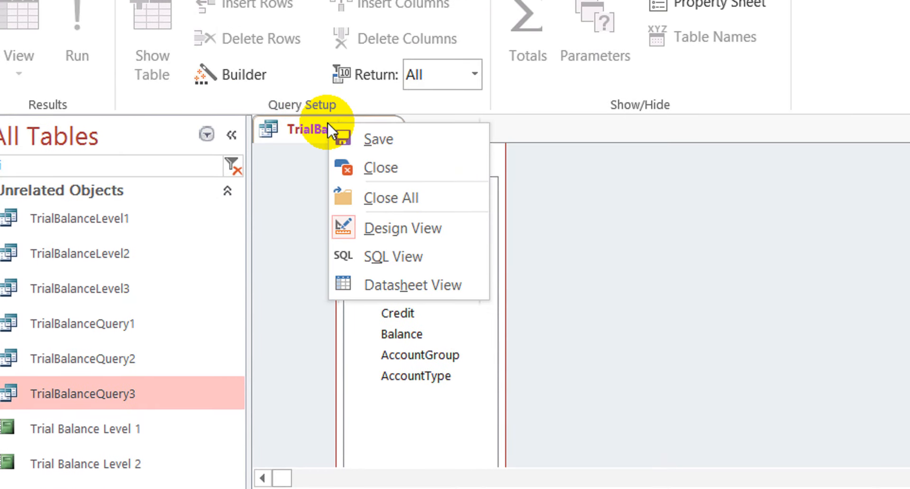
pyautogui.click(381, 167)
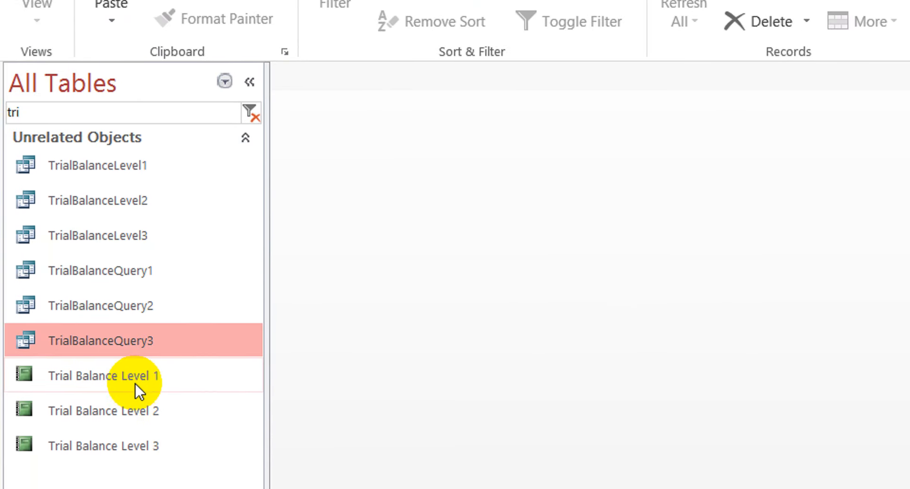
# Run the Trial Balance Level 2 report with 30-10 as the last date to check its account groups, and close it
pyautogui.click(126, 411)
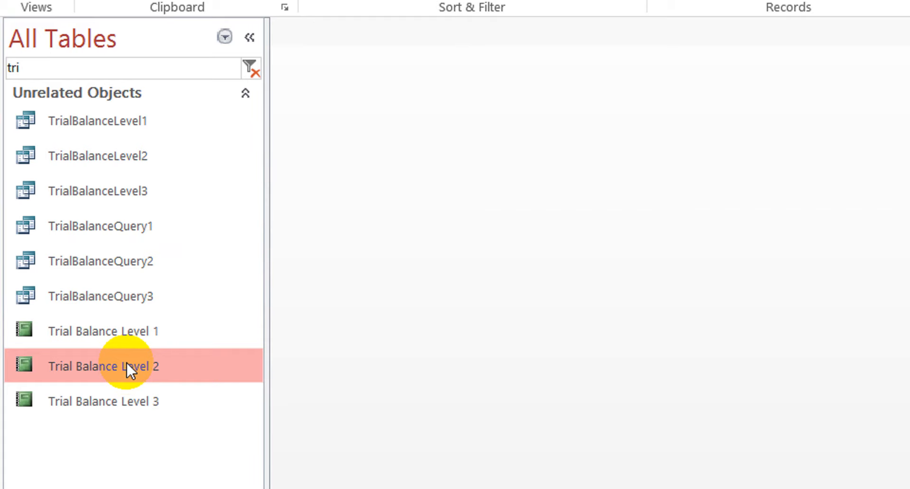
pyautogui.doubleClick(126, 362)
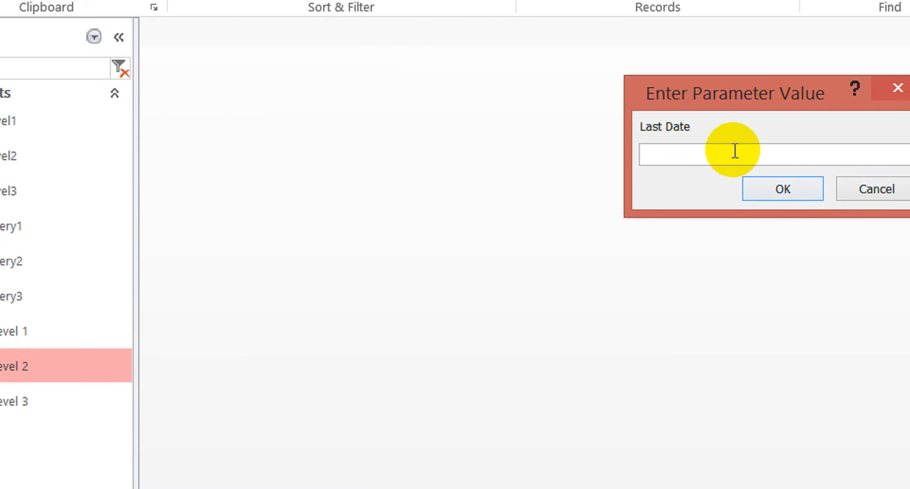
pyautogui.write('30-1')
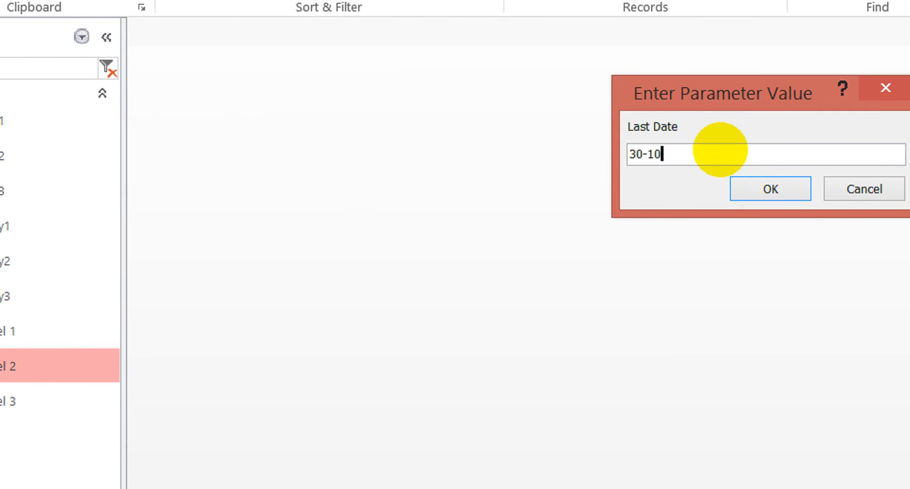
pyautogui.write('0')
pyautogui.press('Return')
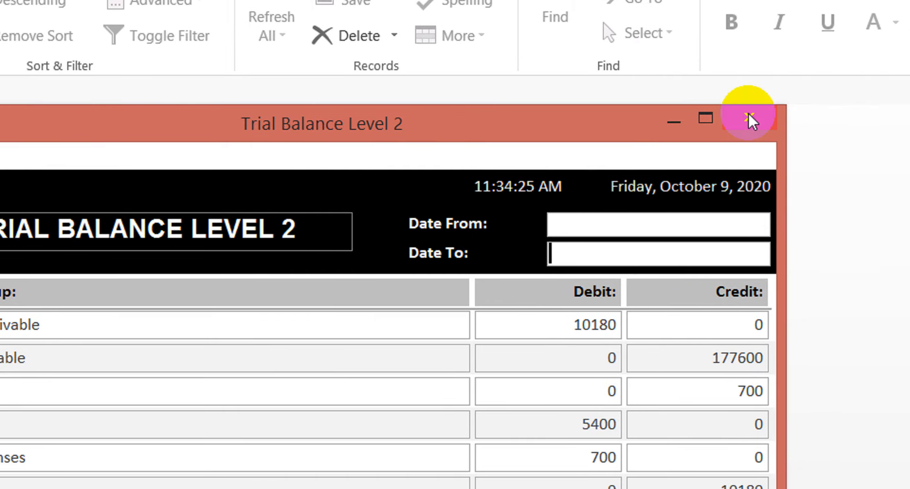
pyautogui.click(872, 76)
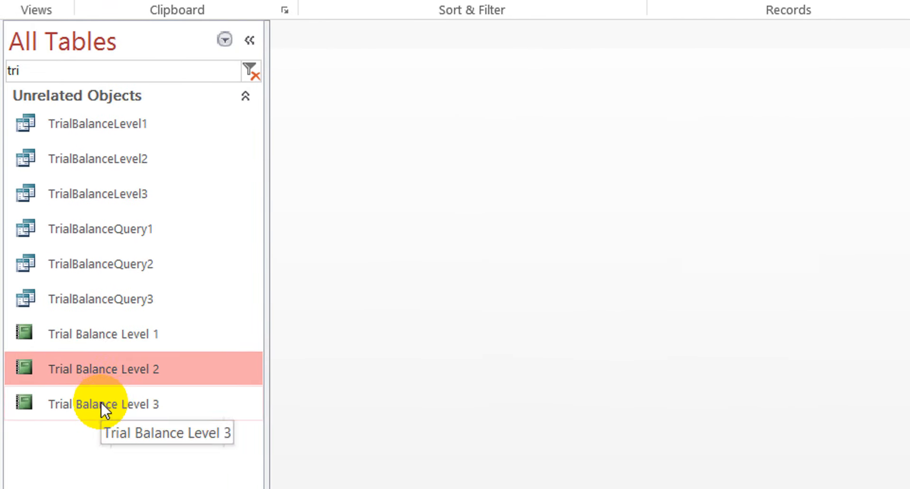
# Open the Trial Balance Level 3 report in Design view and check its record source in the property sheet
pyautogui.click(101, 404)
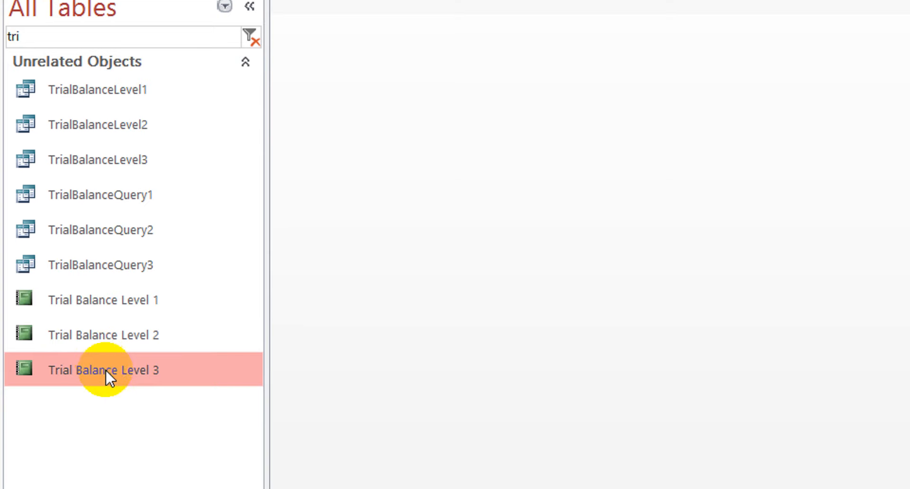
pyautogui.rightClick(106, 371)
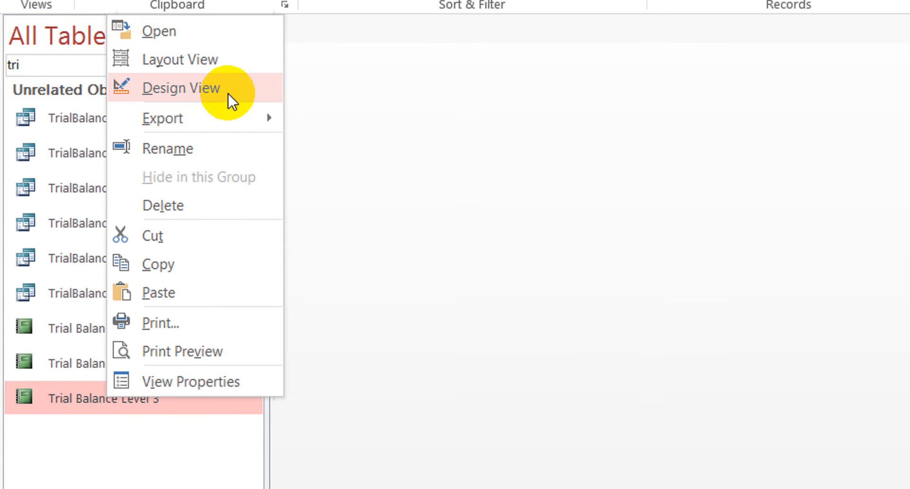
pyautogui.click(229, 93)
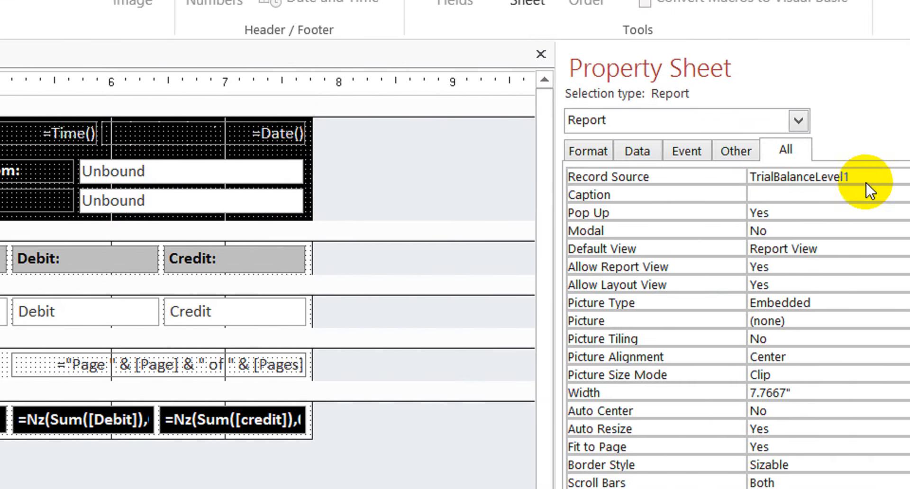
pyautogui.click(877, 178)
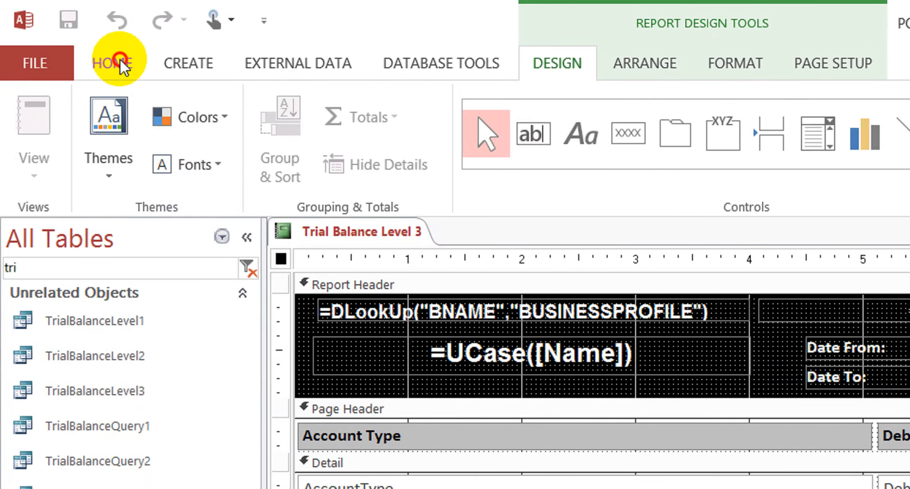
# Switch Trial Balance Level 3 to Report view, supplying the last date and 0 for AccountType
pyautogui.click(89, 44)
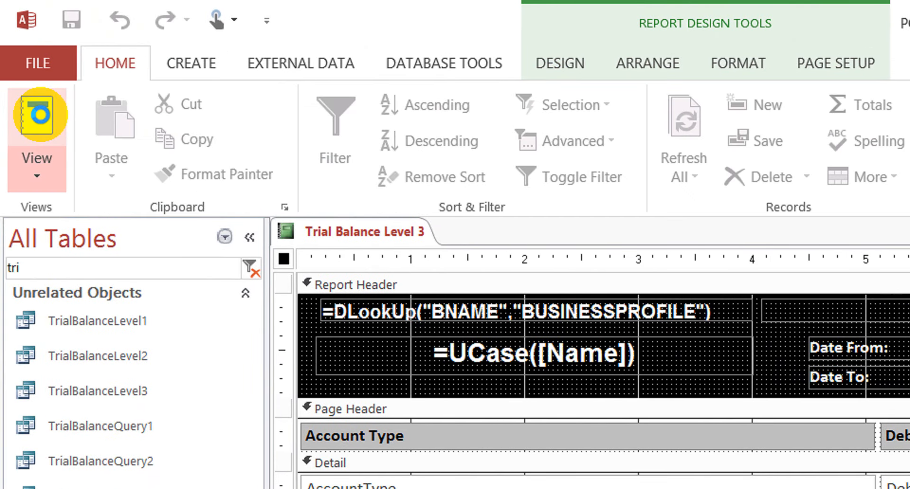
pyautogui.click(73, 137)
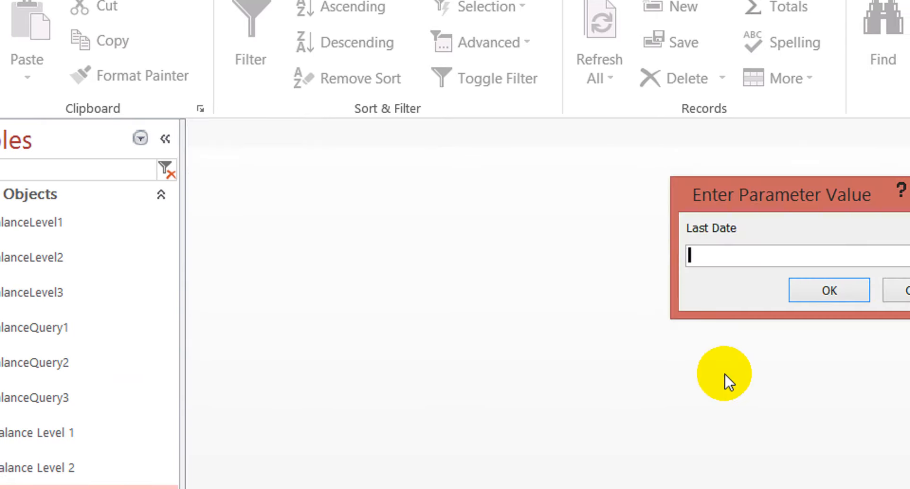
pyautogui.write('30')
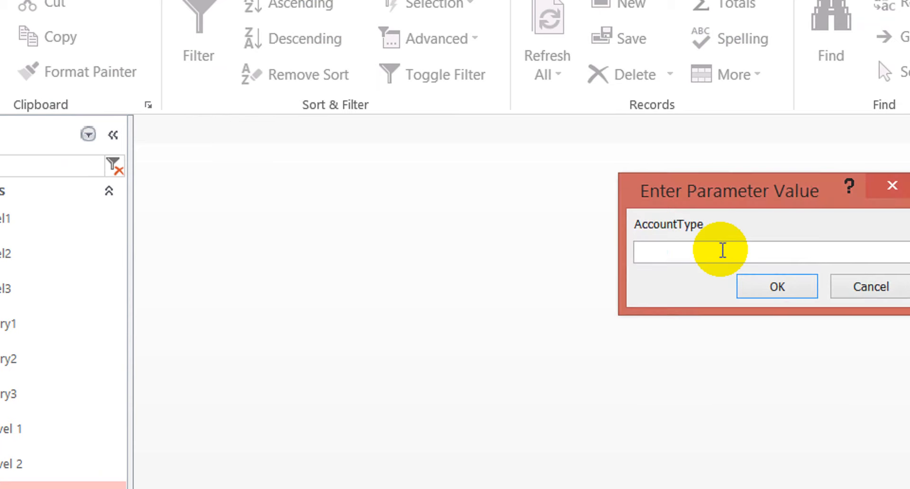
pyautogui.click(720, 250)
pyautogui.write('0')
pyautogui.press('Return')
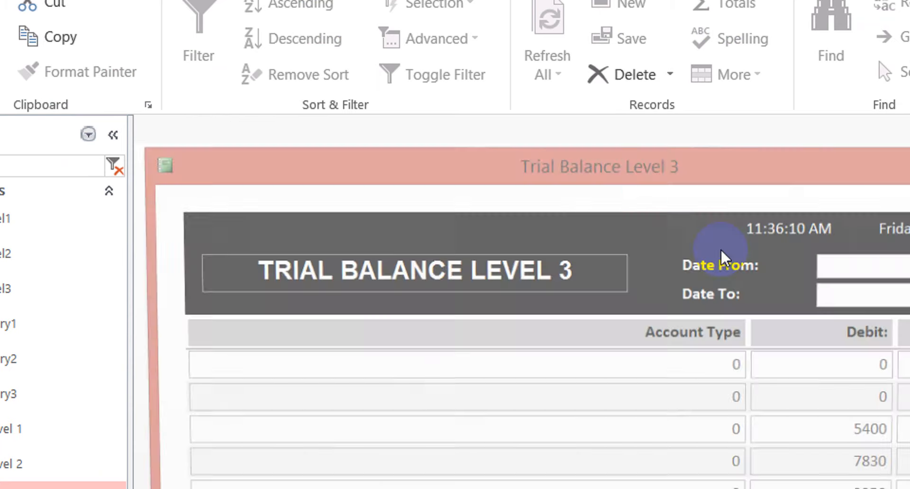
# Return the report to Design view and bind the account text box in the Detail section to the Account field
pyautogui.rightClick(729, 172)
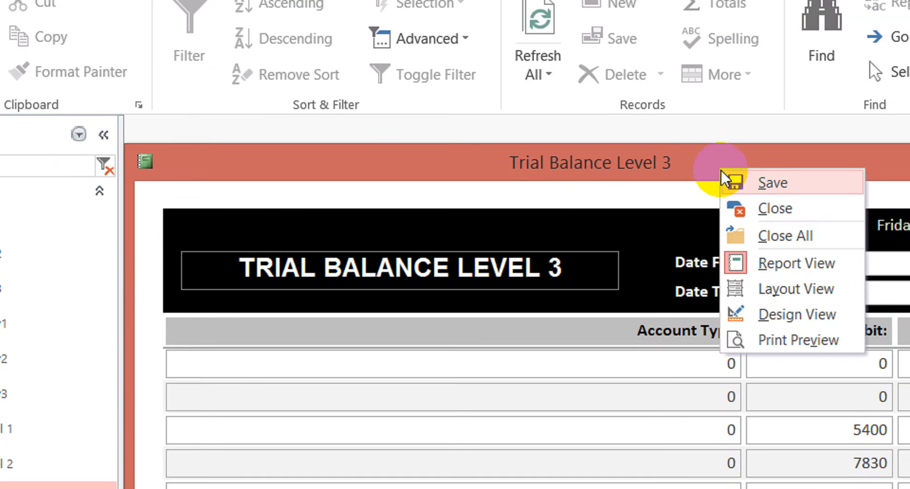
pyautogui.click(734, 313)
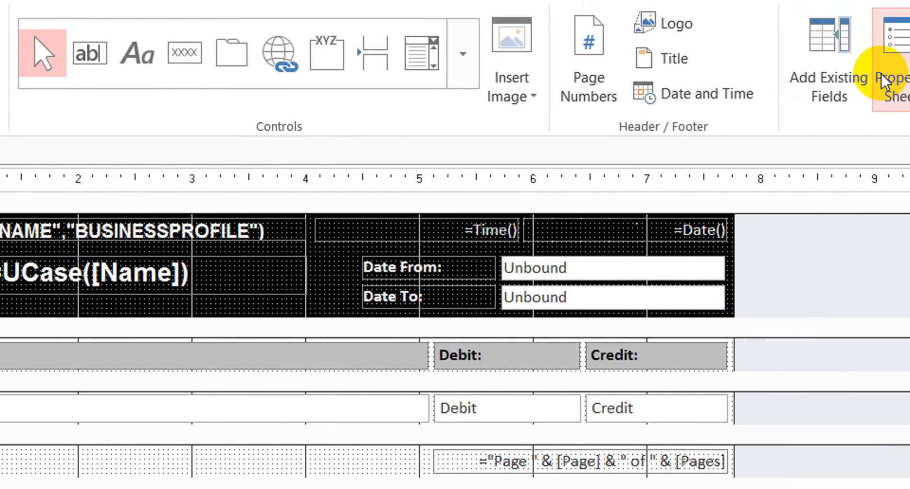
pyautogui.click(895, 72)
pyautogui.click(94, 413)
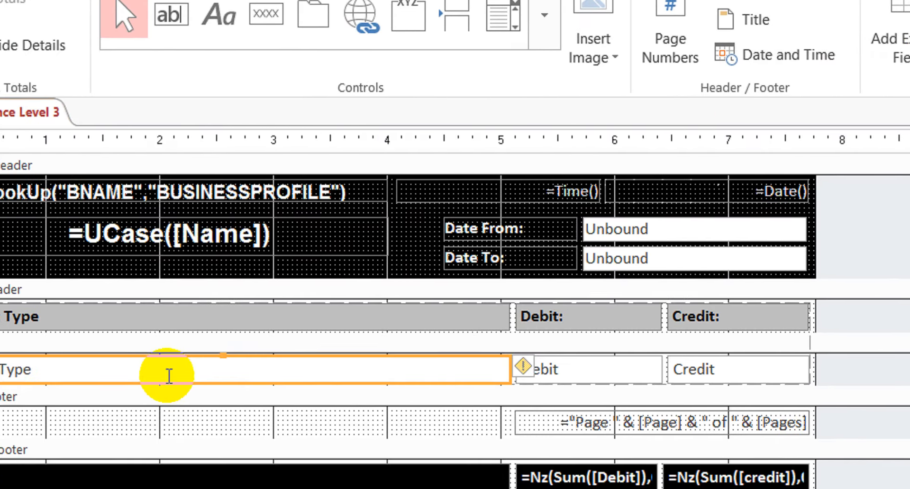
pyautogui.click(95, 414)
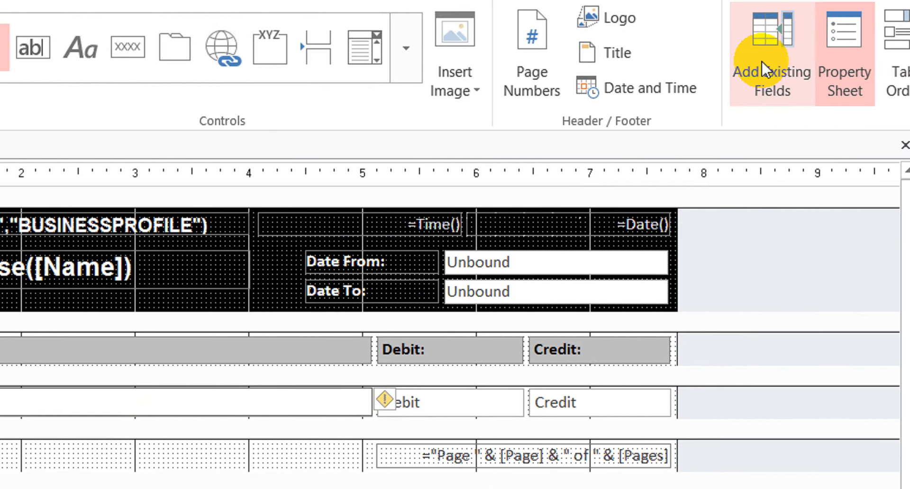
pyautogui.click(744, 84)
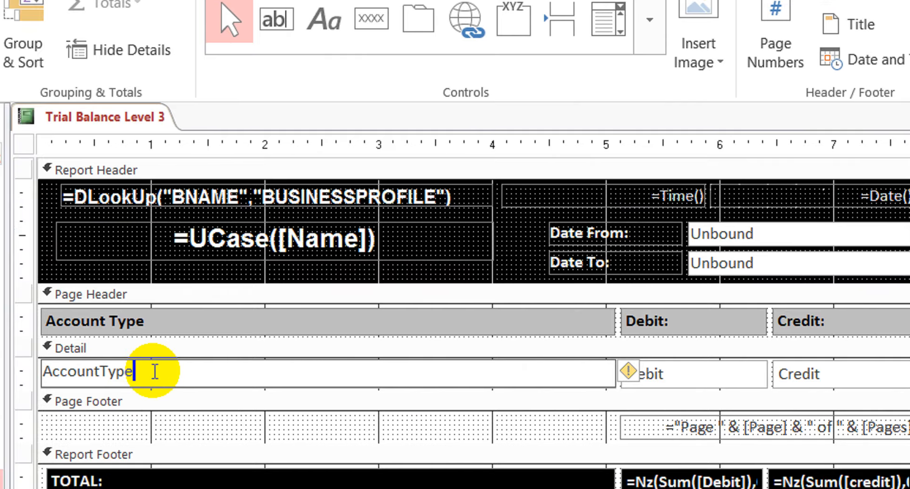
pyautogui.hotkey('shift', 'Left')
pyautogui.hotkey('shift', 'Left')
pyautogui.hotkey('shift', 'Left')
pyautogui.hotkey('shift', 'Left')
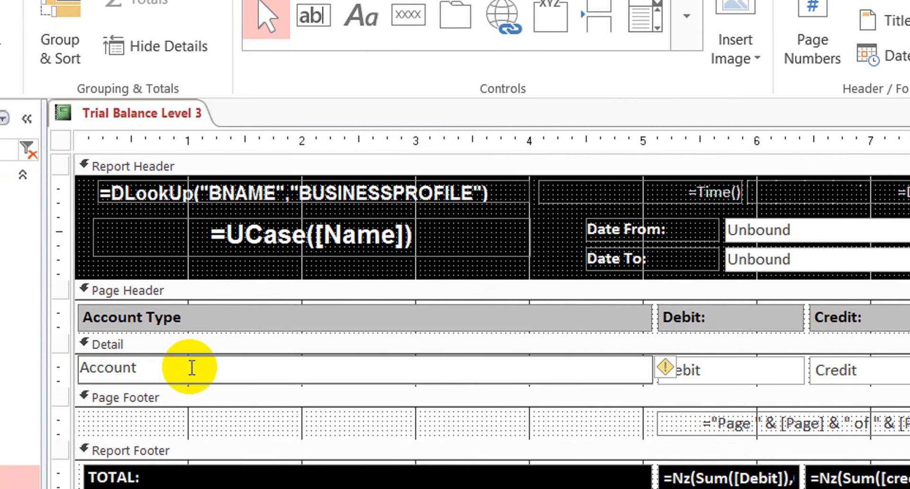
# Change the page header label above the account column to "Account :"
pyautogui.click(212, 328)
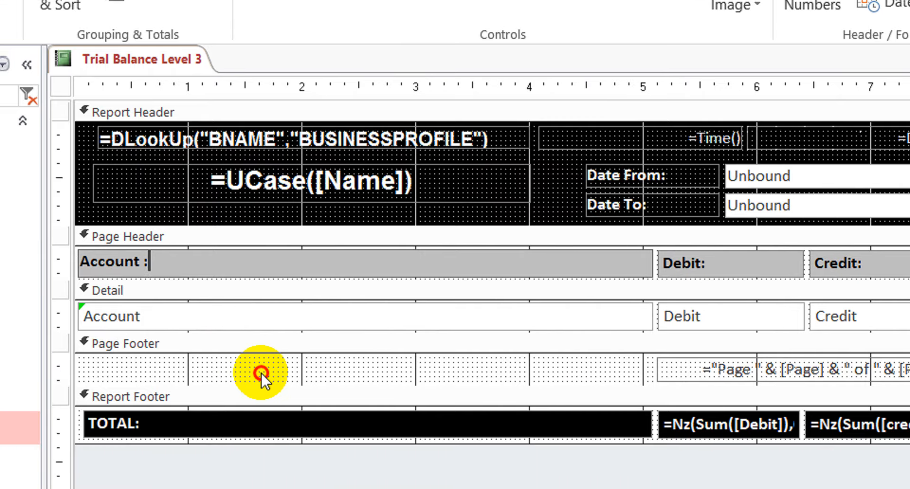
pyautogui.click(216, 397)
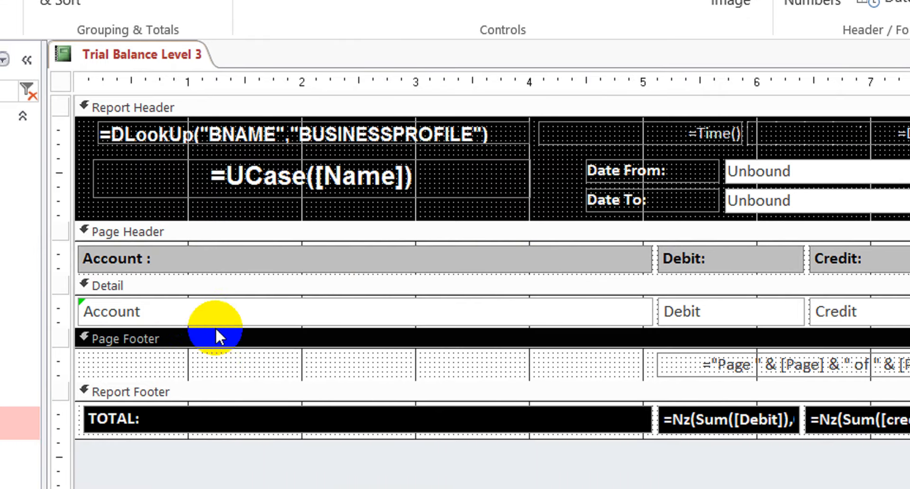
pyautogui.click(193, 312)
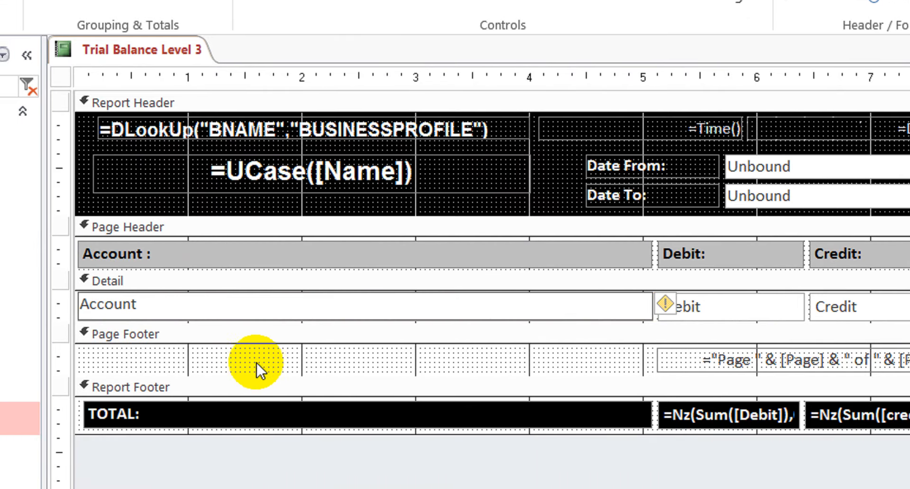
pyautogui.click(261, 366)
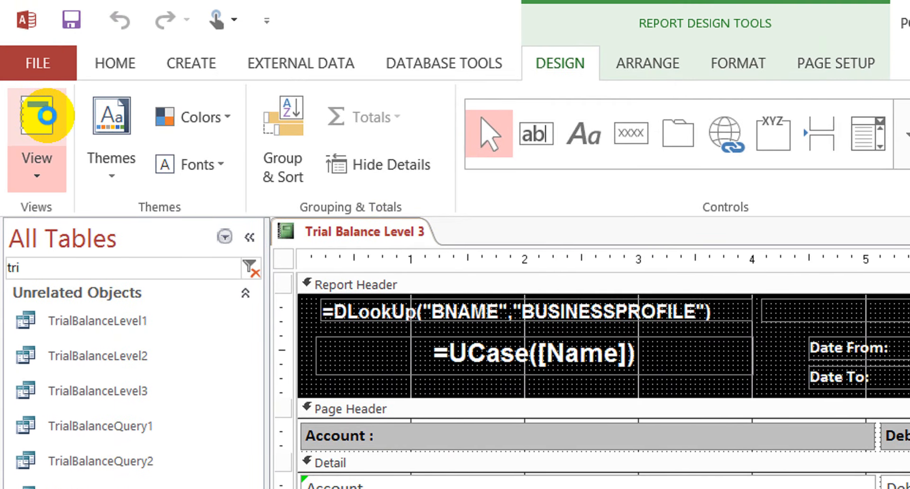
# Run the Trial Balance Level 3 report again with 30-10 as the last date
pyautogui.click(46, 116)
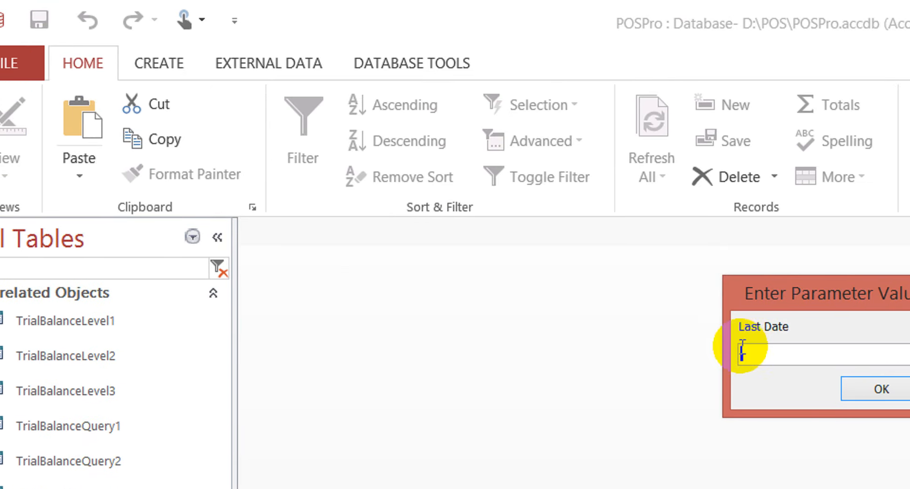
pyautogui.click(774, 354)
pyautogui.write('30-1')
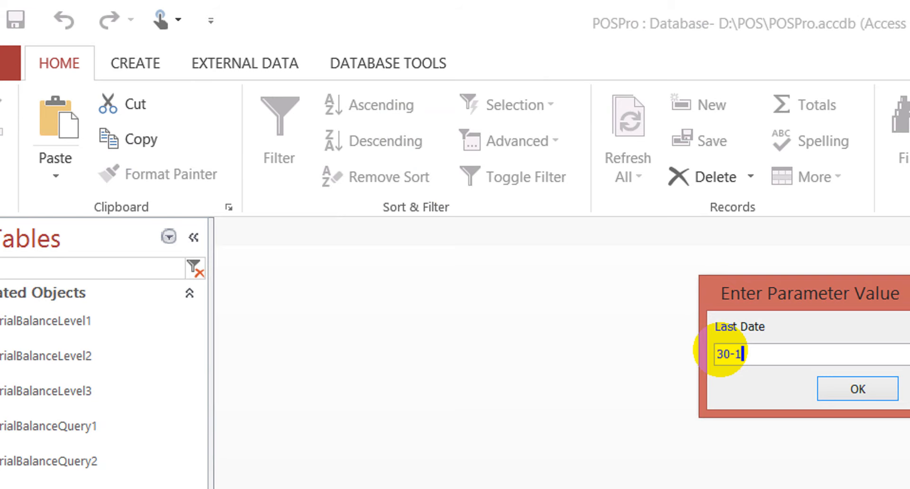
pyautogui.write('0')
pyautogui.press('Return')
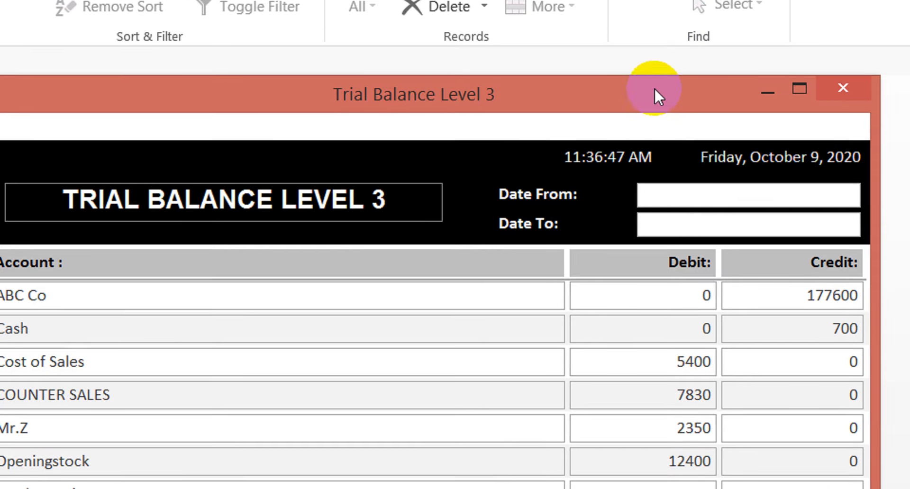
# Reposition the report window and examine the account rows and the debit and credit totals in the report footer
pyautogui.moveTo(654, 97); pyautogui.dragTo(738, 45)
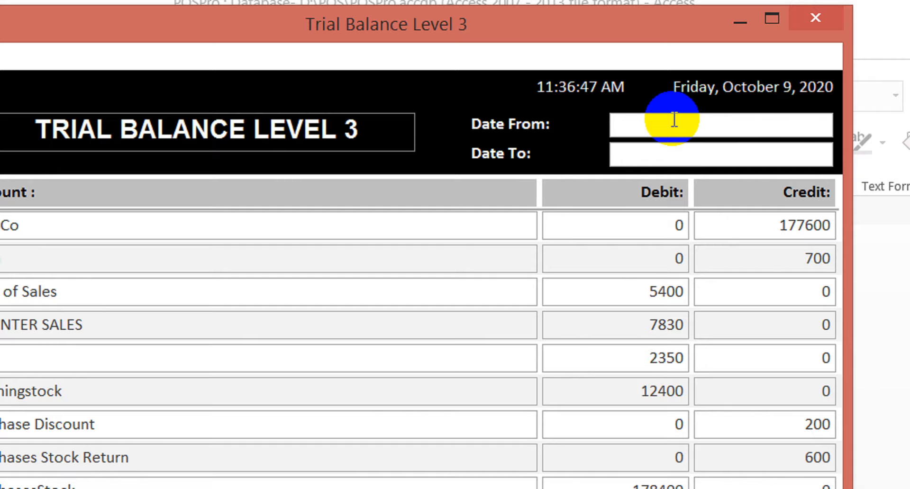
pyautogui.click(673, 108)
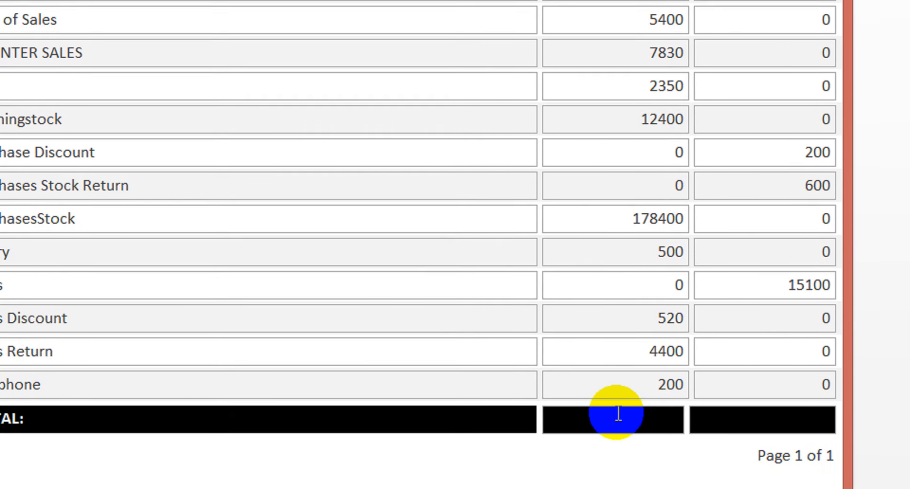
pyautogui.moveTo(619, 483); pyautogui.dragTo(760, 474)
pyautogui.click(759, 474)
pyautogui.click(722, 383)
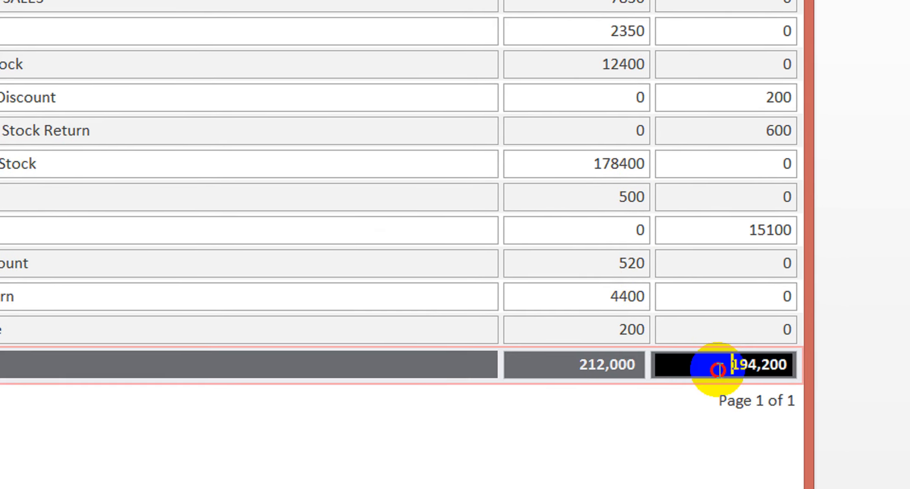
# Examine the credit entries and compare the debit and credit totals in the Trial Balance Level 3 report
pyautogui.click(718, 181)
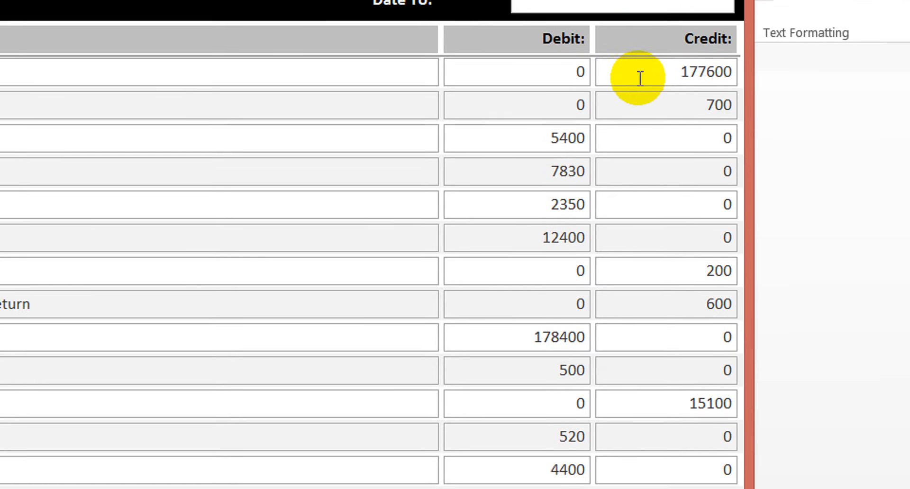
pyautogui.click(640, 107)
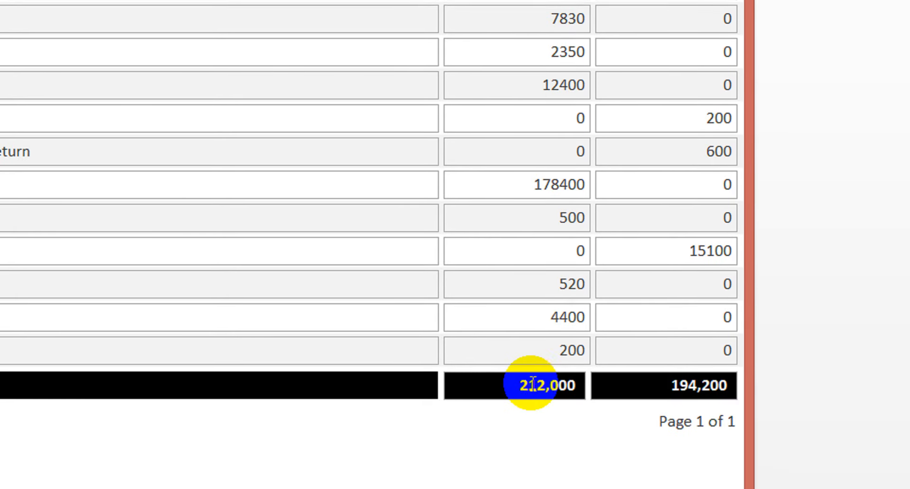
pyautogui.click(636, 415)
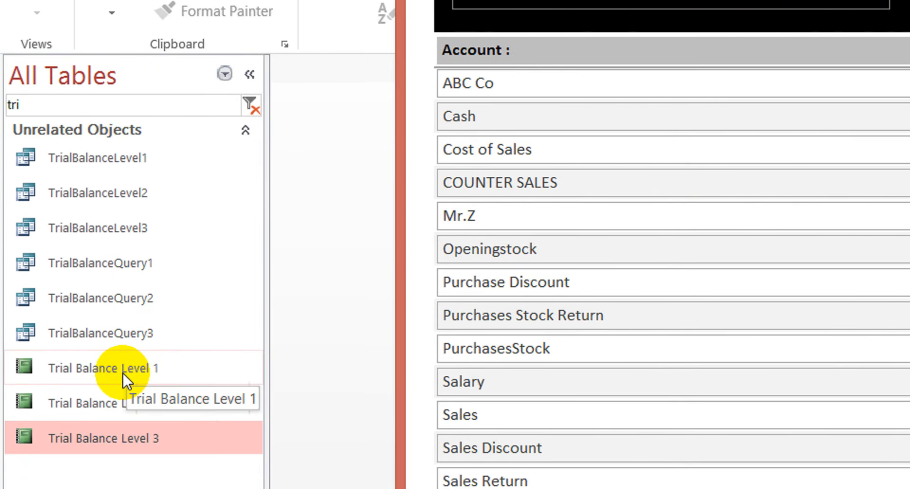
# Run the Trial Balance Level 1 report with 30-10 as the last date
pyautogui.click(124, 475)
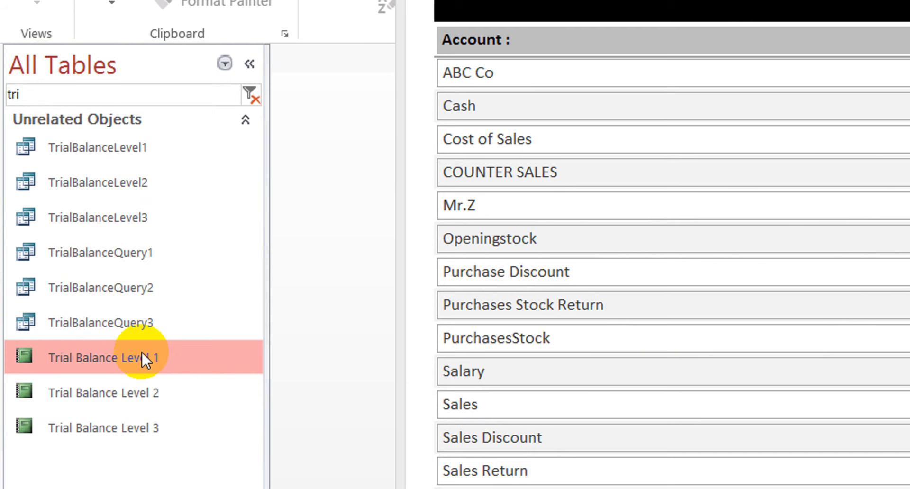
pyautogui.doubleClick(142, 351)
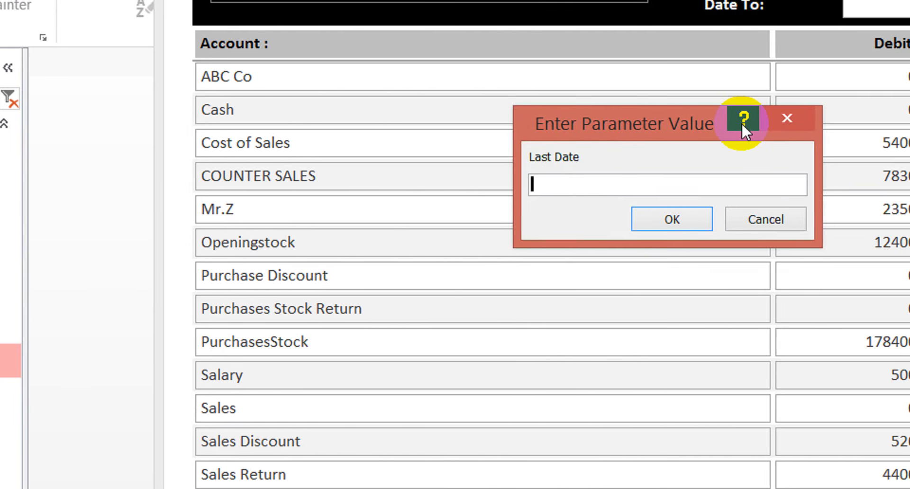
pyautogui.write('30-10')
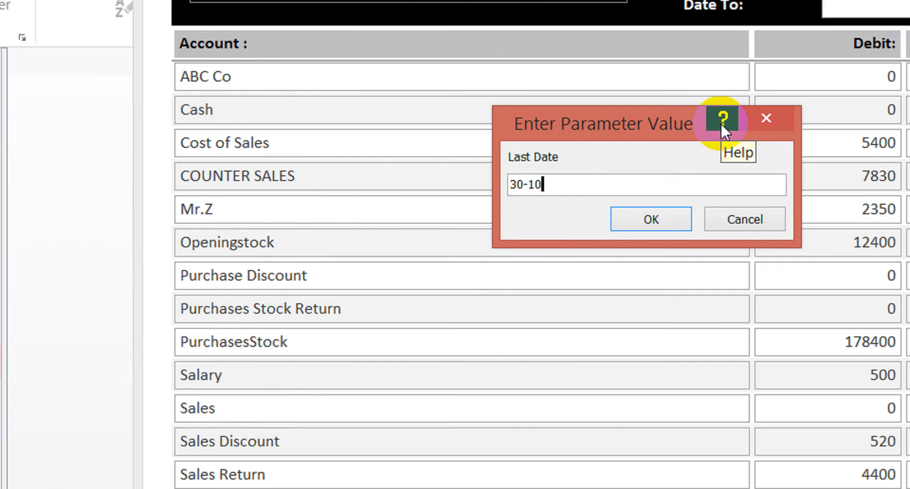
pyautogui.press('Return')
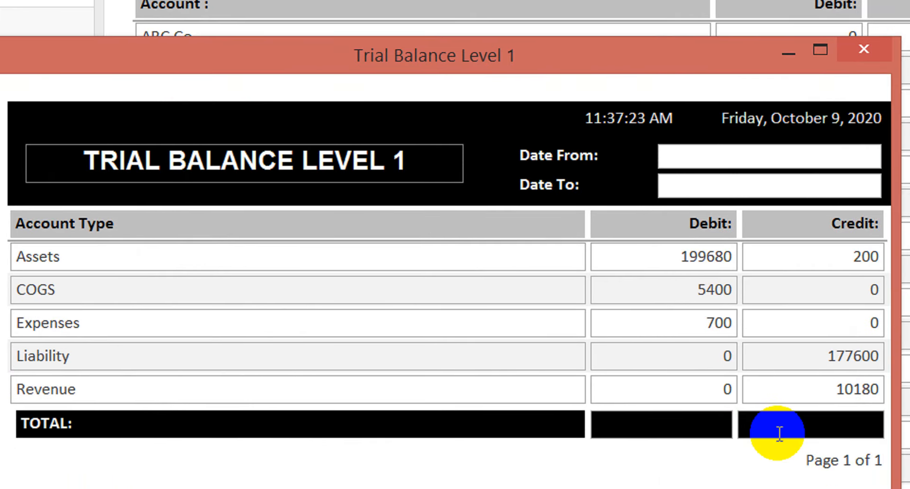
# Check the debit and credit totals of the Trial Balance Level 1 report against Level 3 and close the Level 1 report
pyautogui.click(688, 426)
pyautogui.click(766, 425)
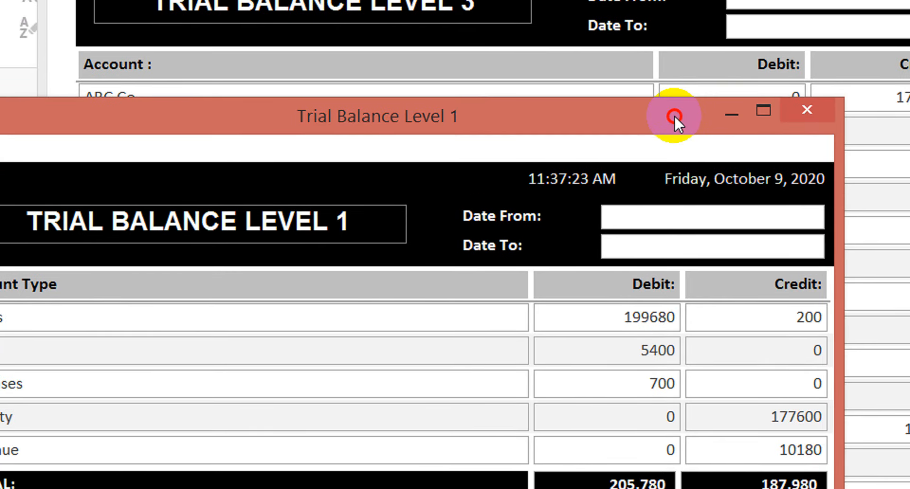
pyautogui.moveTo(675, 81); pyautogui.dragTo(489, 107)
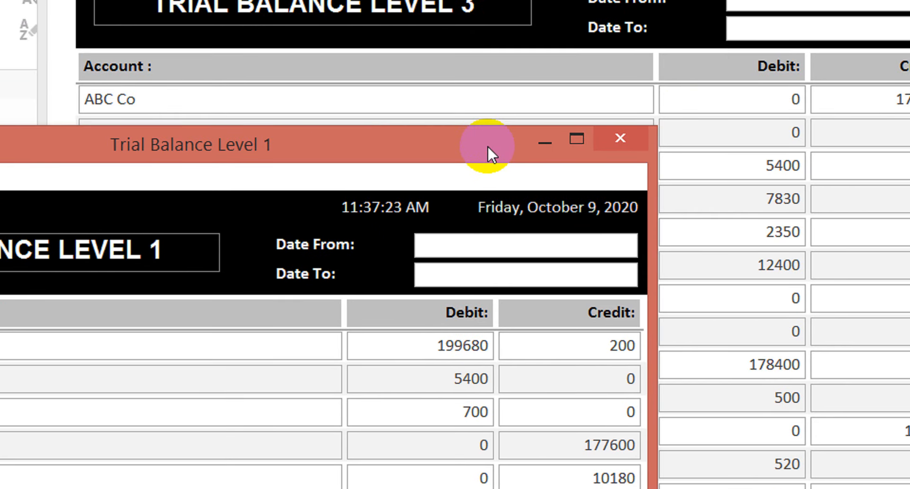
pyautogui.click(616, 139)
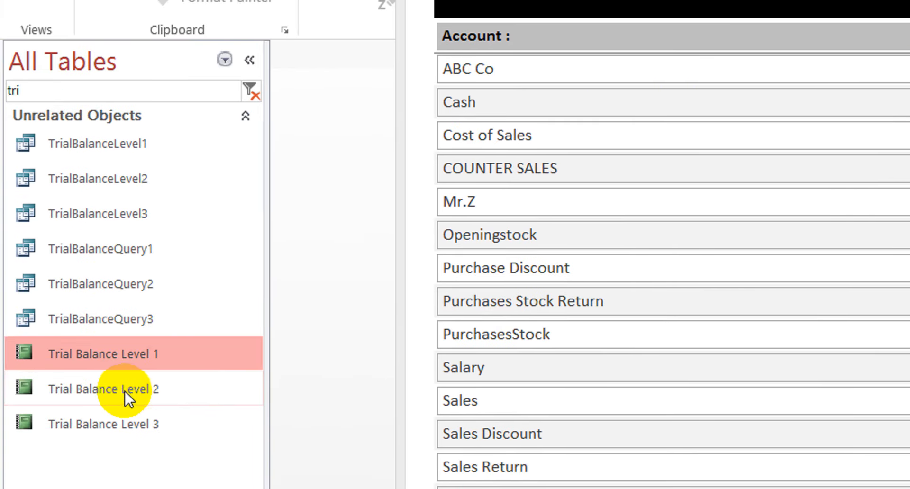
# Run the Trial Balance Level 2 report with the same last date as the Level 1 report
pyautogui.click(125, 392)
pyautogui.doubleClick(125, 391)
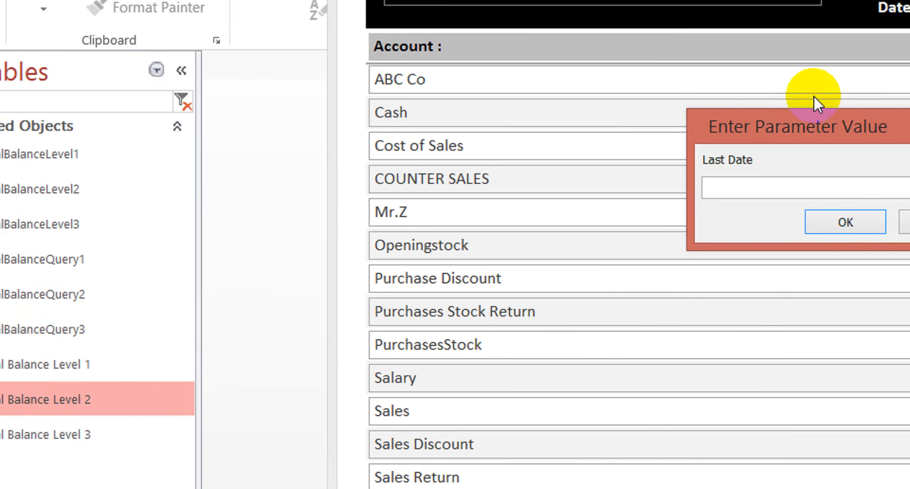
pyautogui.write('30-1')
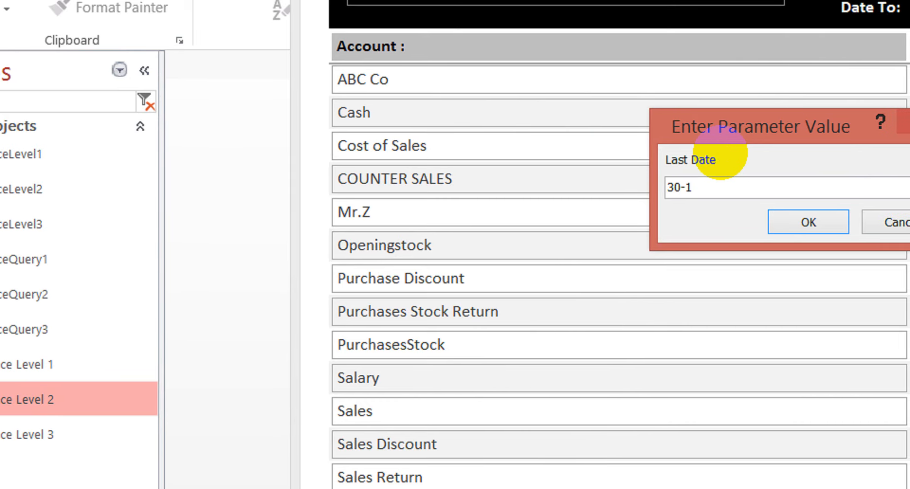
pyautogui.press('Return')
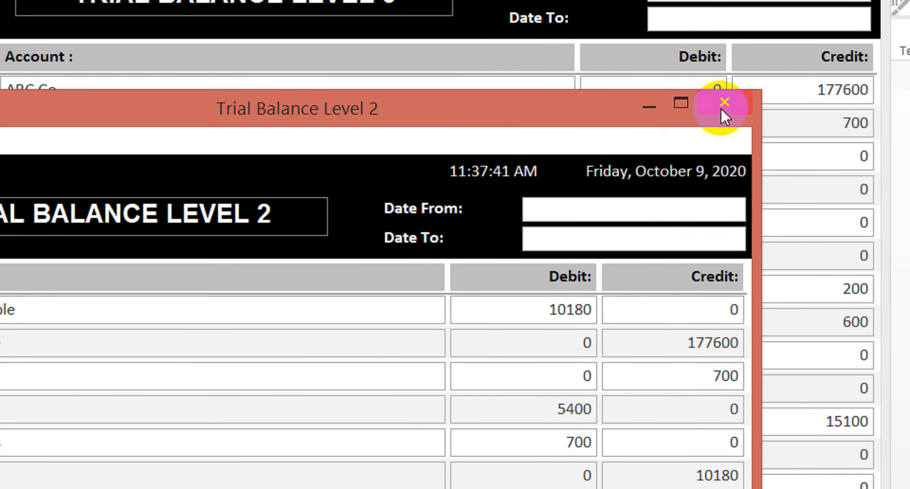
# Close the Trial Balance Level 2 and Level 3 reports, saving the design changes to Level 3
pyautogui.click(723, 106)
pyautogui.click(725, 37)
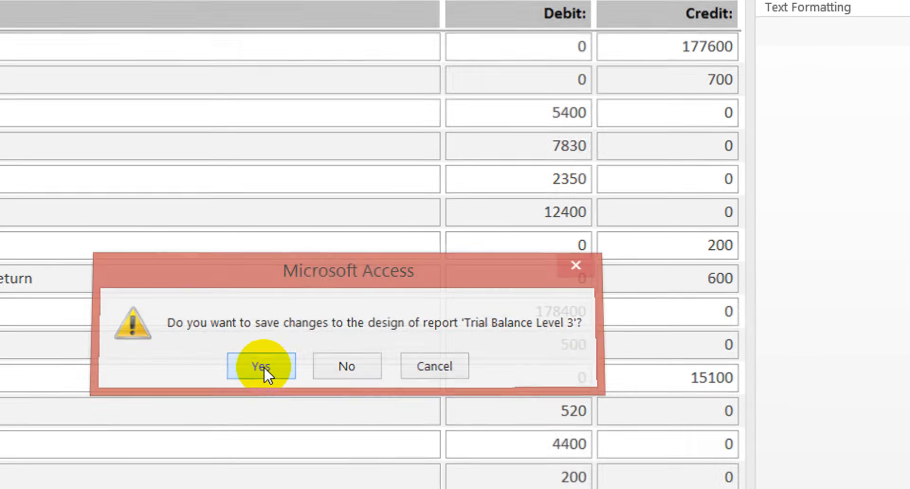
pyautogui.click(264, 368)
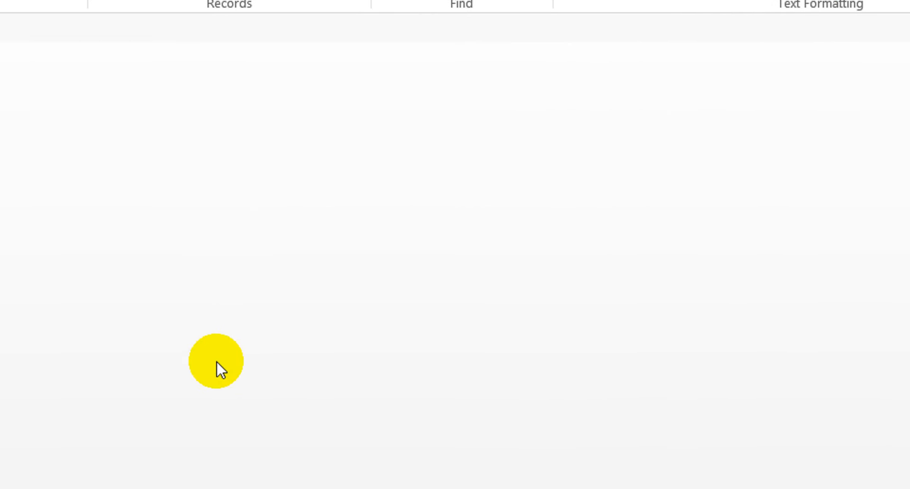